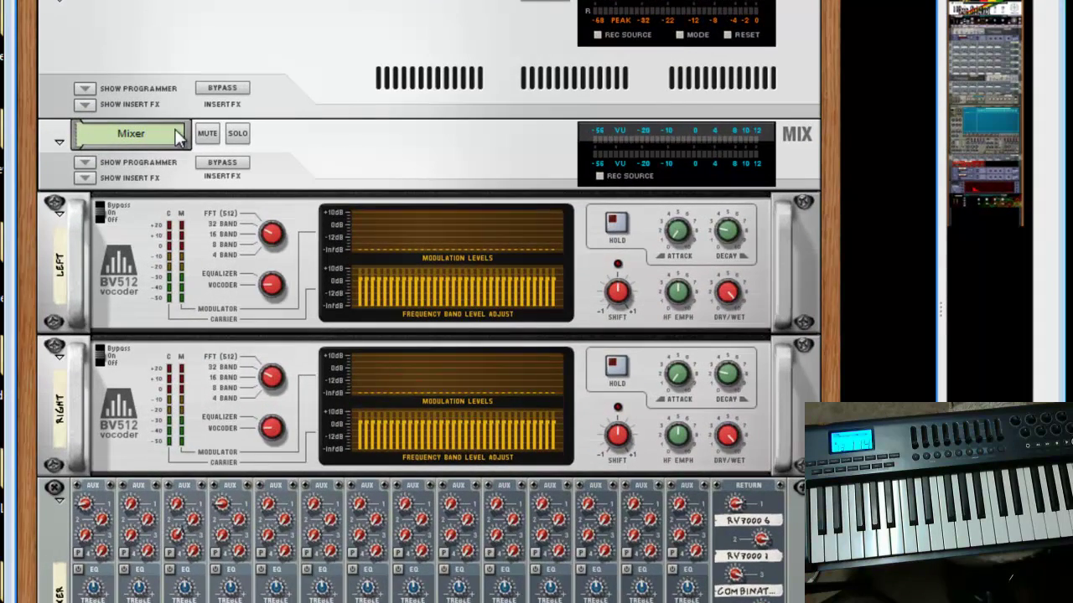
Scroll down through the rack's combinators, then back up to the micromix, Super Horns and Combinator 1.
scroll(234, 155, down, 10)
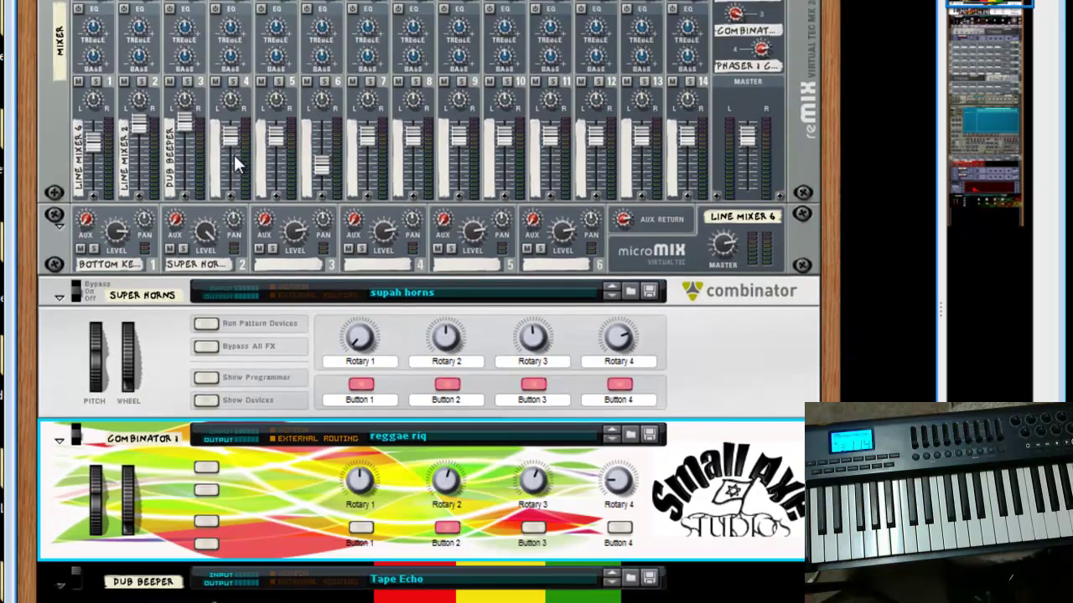
scroll(234, 155, down, 2)
scroll(222, 143, down, 14)
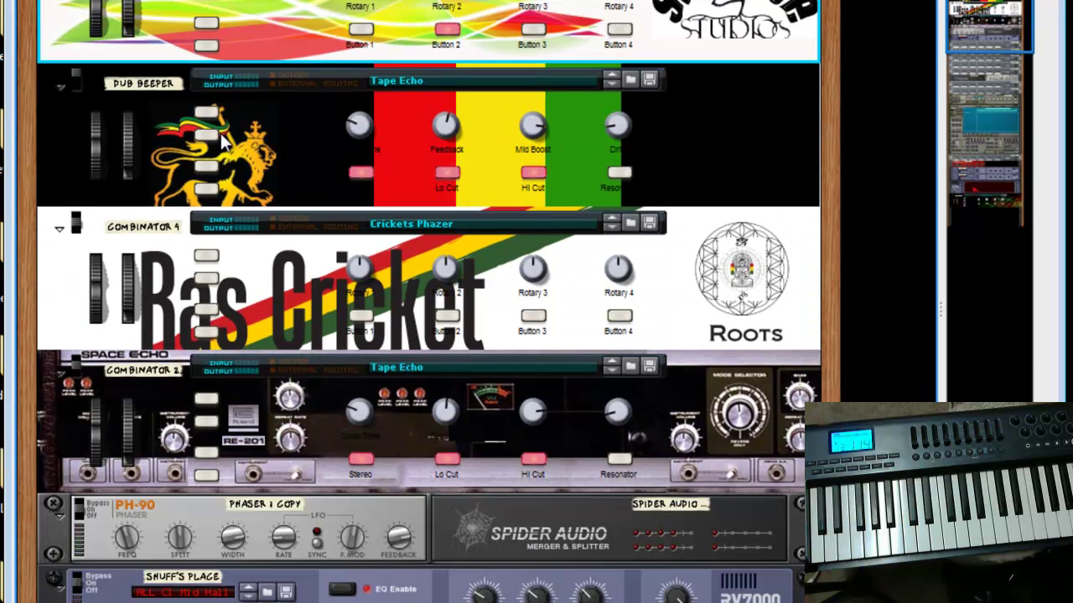
scroll(225, 130, up, 6)
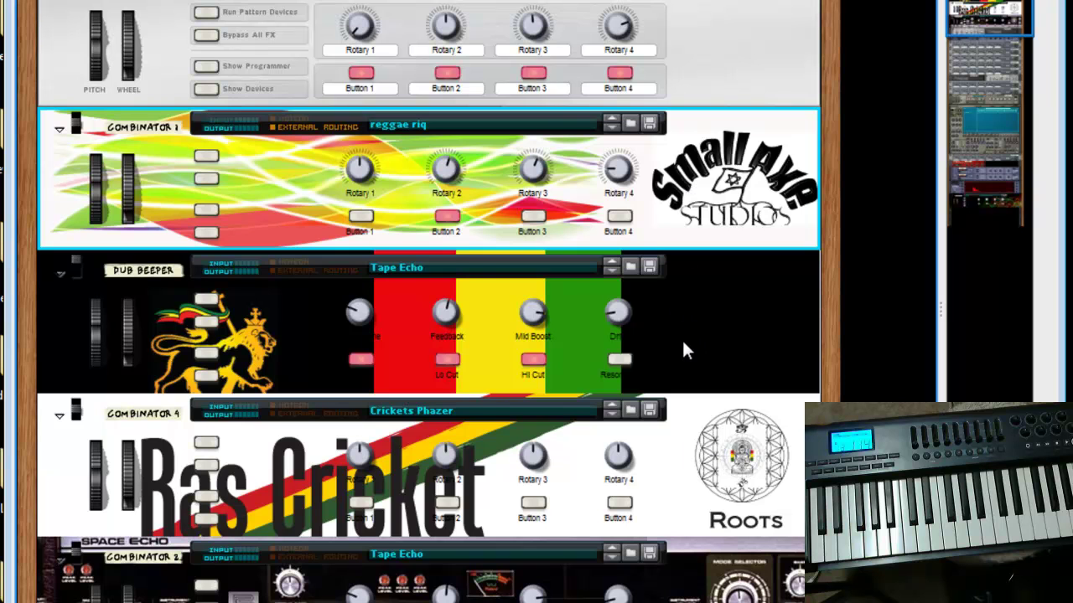
scroll(389, 220, up, 3)
scroll(390, 220, up, 6)
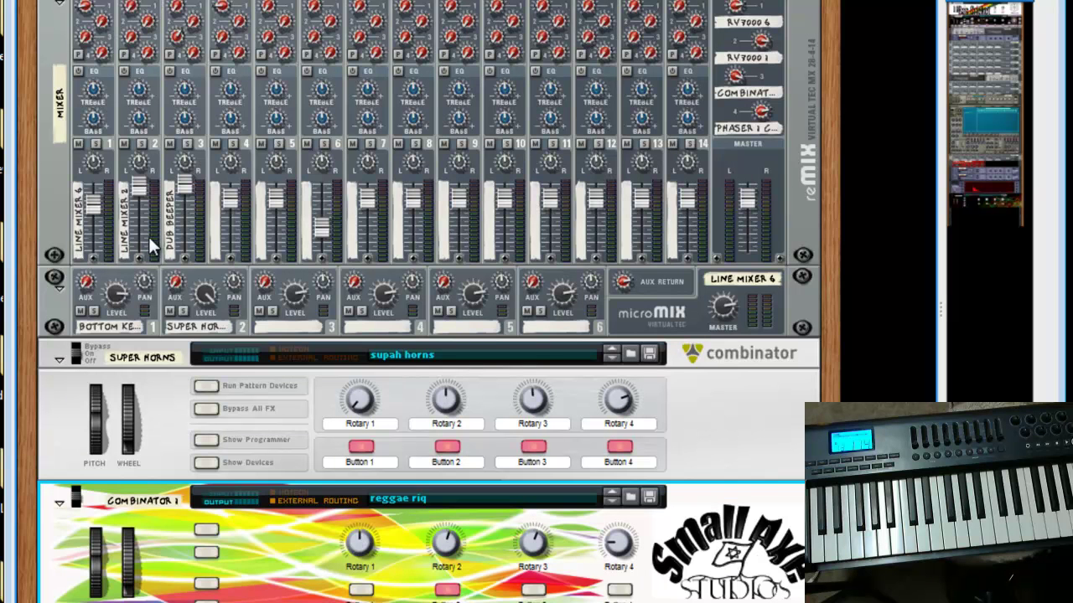
scroll(469, 253, down, 18)
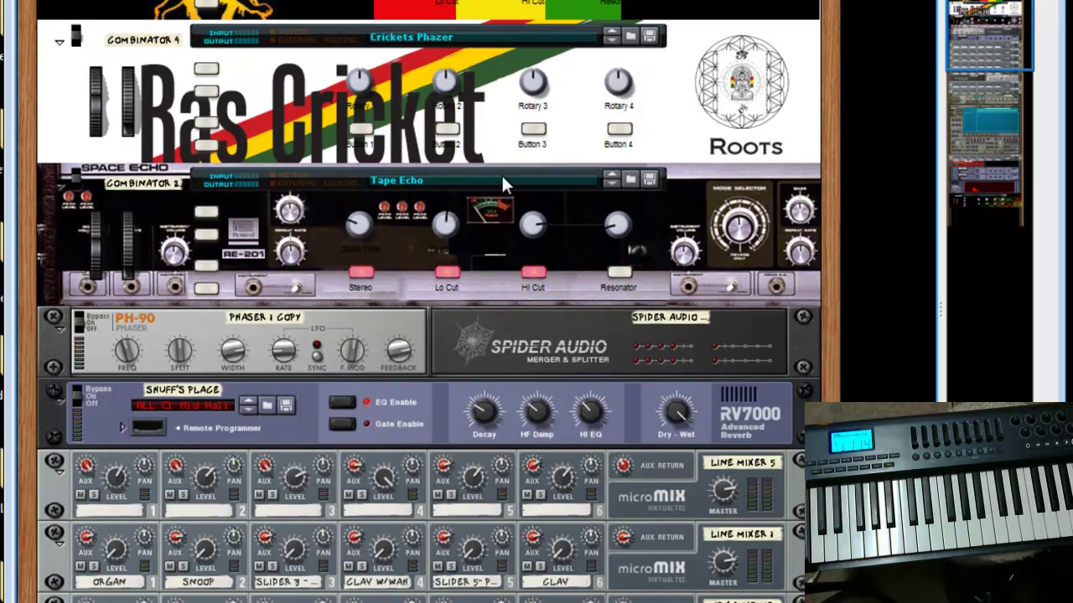
Scroll down past the RV7000 and micromix mixers to the NN-XT editor holding Make You Happy.wav.
scroll(502, 175, up, 4)
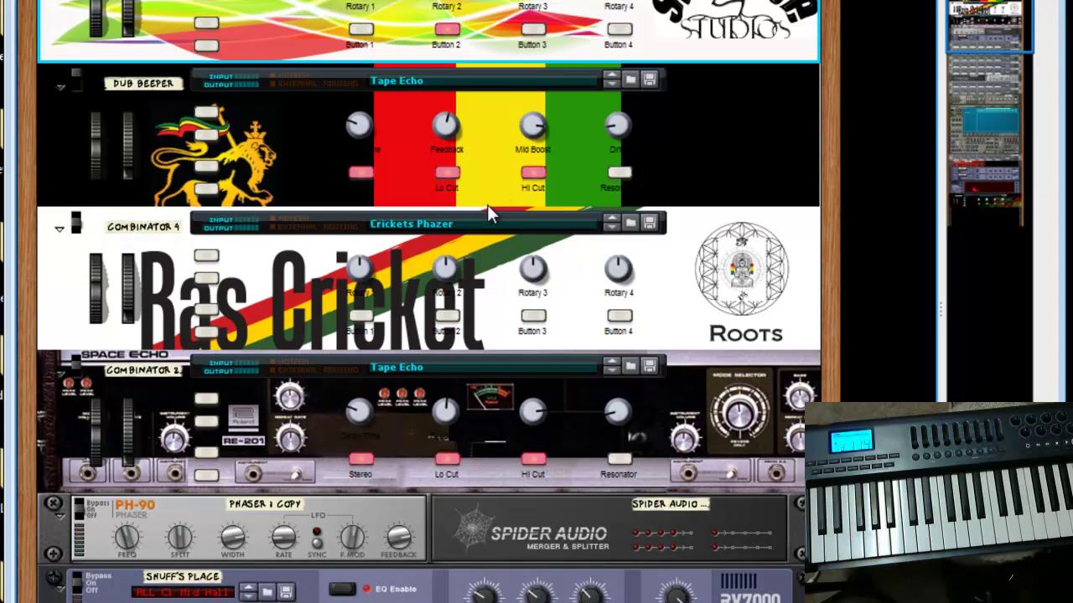
scroll(487, 204, down, 8)
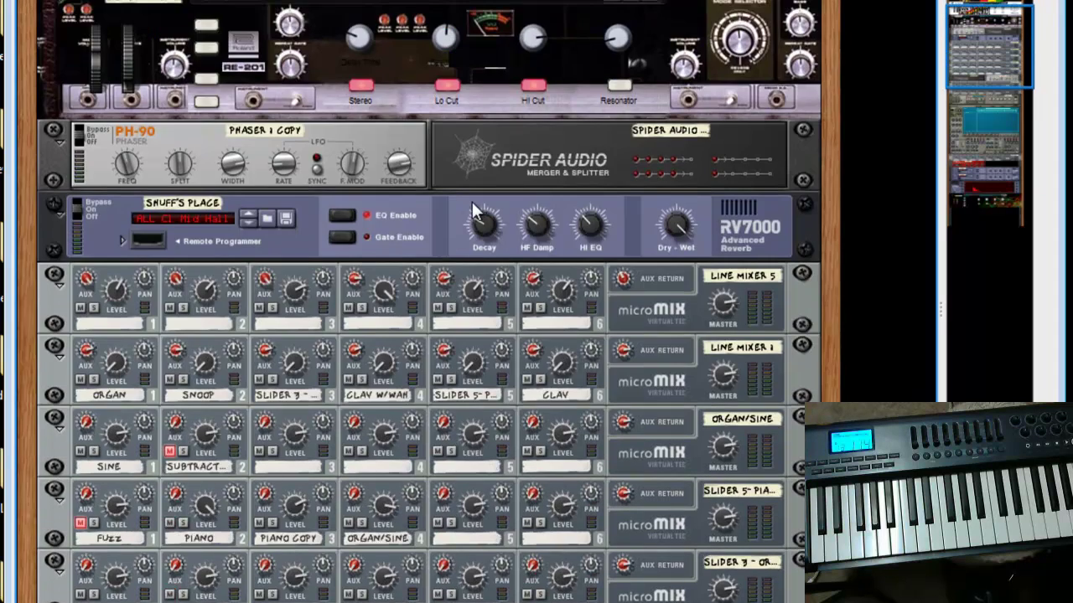
scroll(472, 202, down, 7)
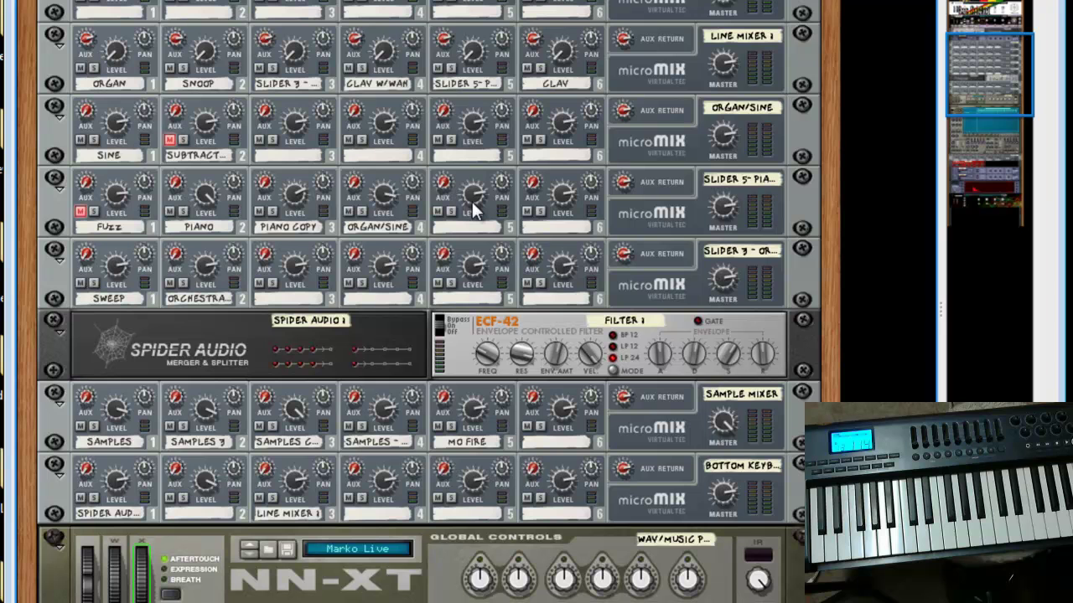
scroll(469, 201, down, 14)
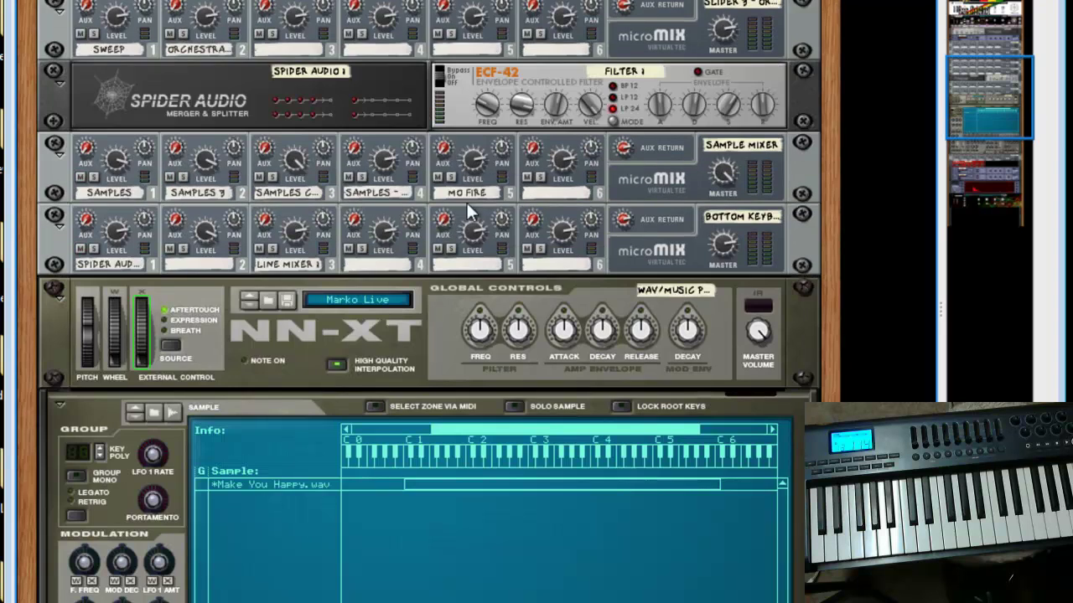
scroll(464, 201, down, 4)
scroll(465, 201, up, 4)
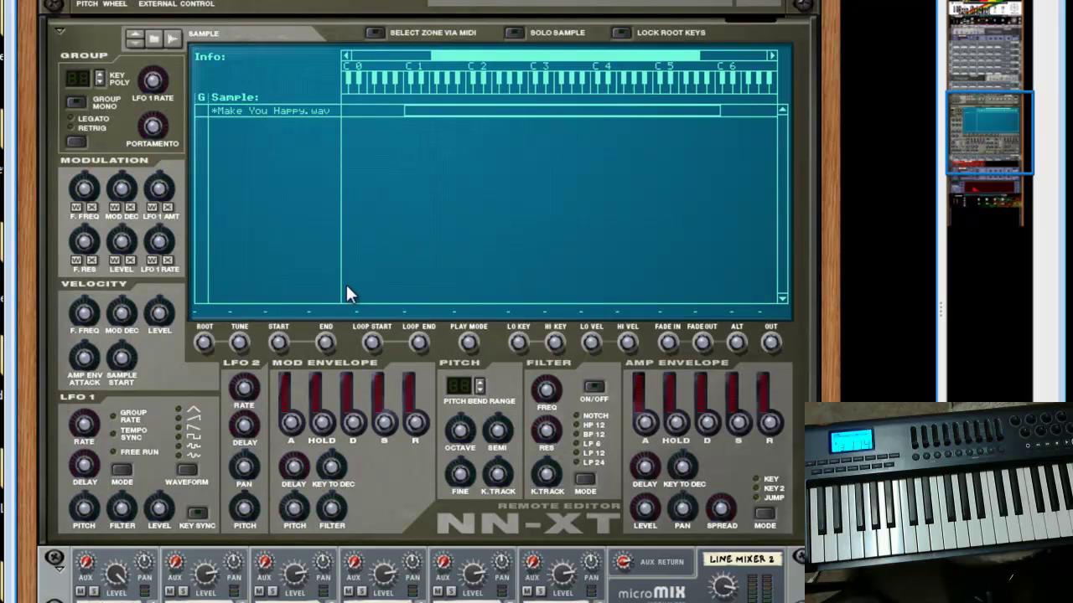
Scroll down to the RV7000 reverbs, then back up to the Dub Beeper and Combinator 4.
scroll(348, 289, down, 5)
scroll(343, 293, down, 2)
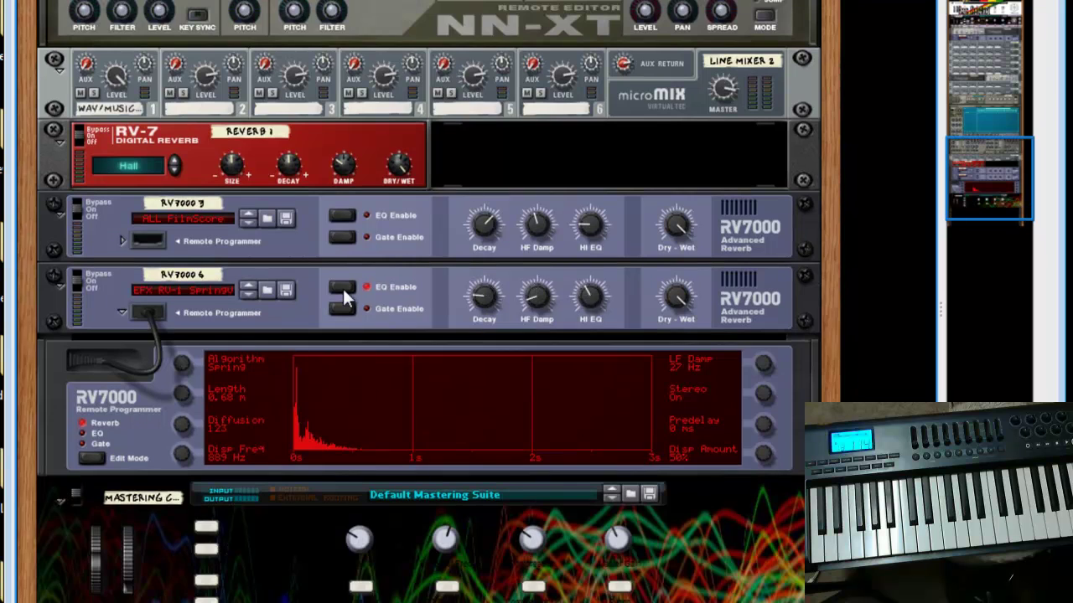
scroll(342, 288, up, 1)
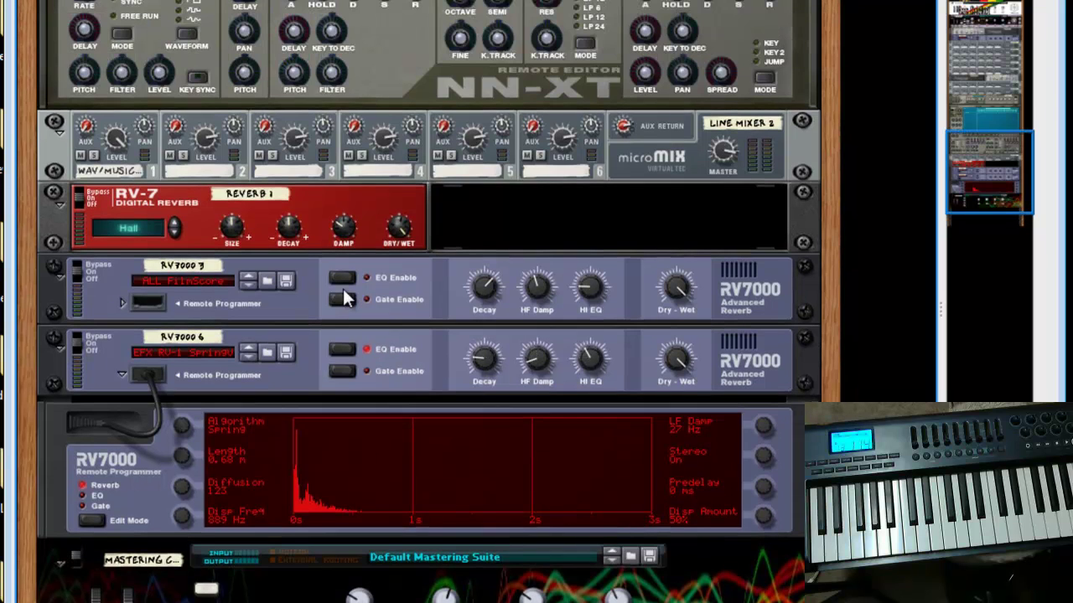
scroll(538, 425, up, 6)
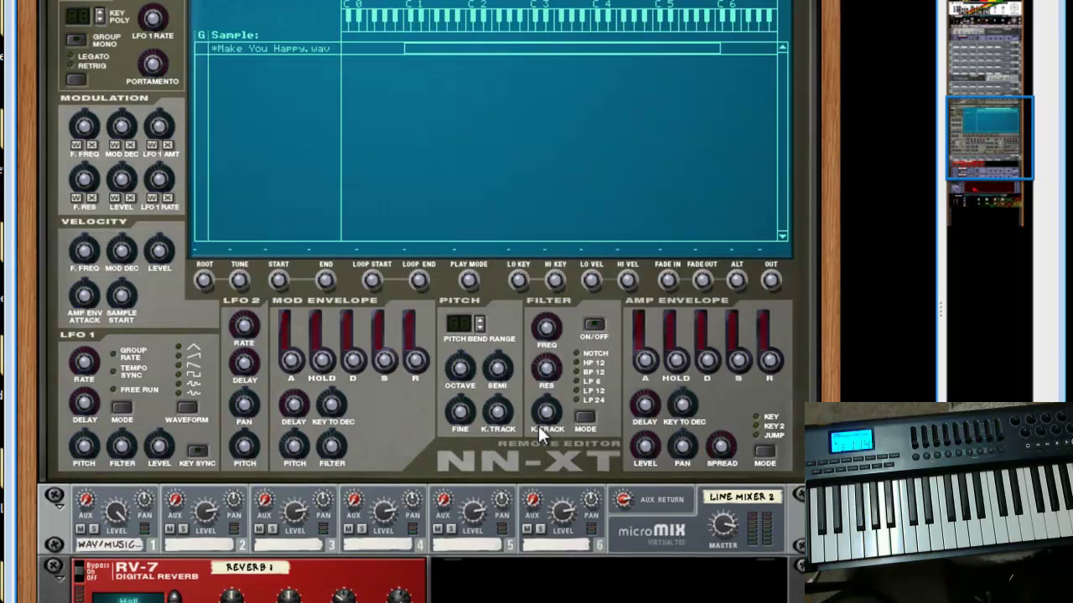
scroll(538, 426, up, 10)
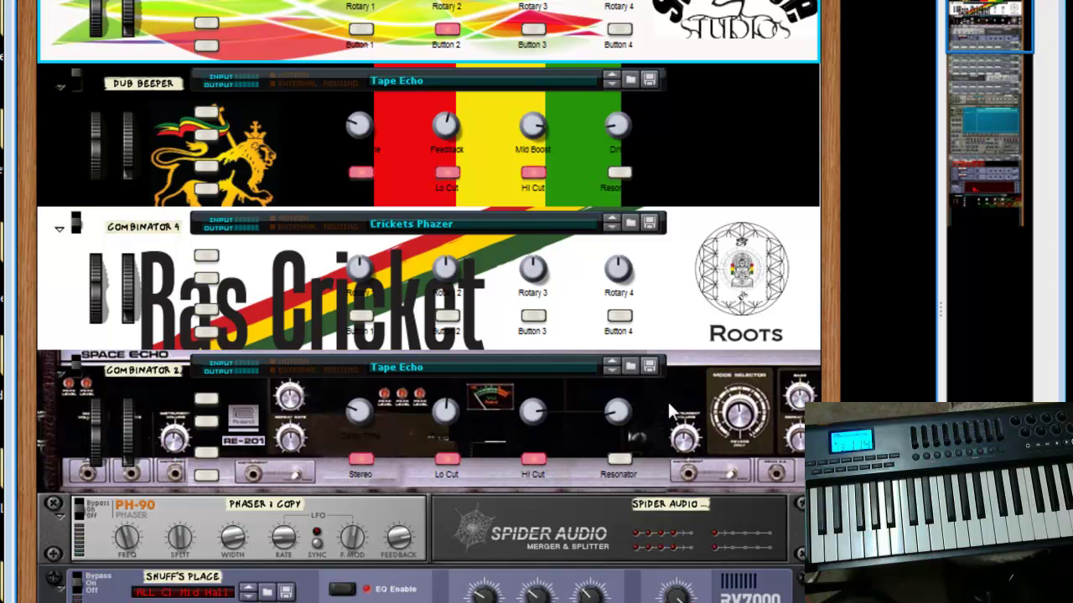
Scroll up to the vocoders and mixer, then back down to the reggae riq Combinator 1.
scroll(667, 401, up, 1)
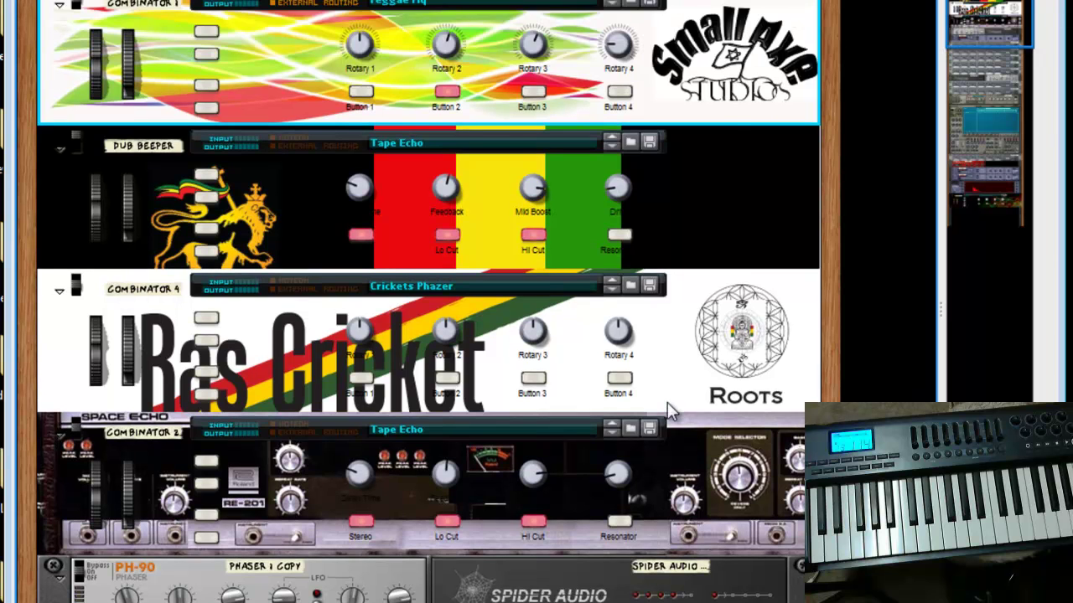
scroll(517, 309, up, 5)
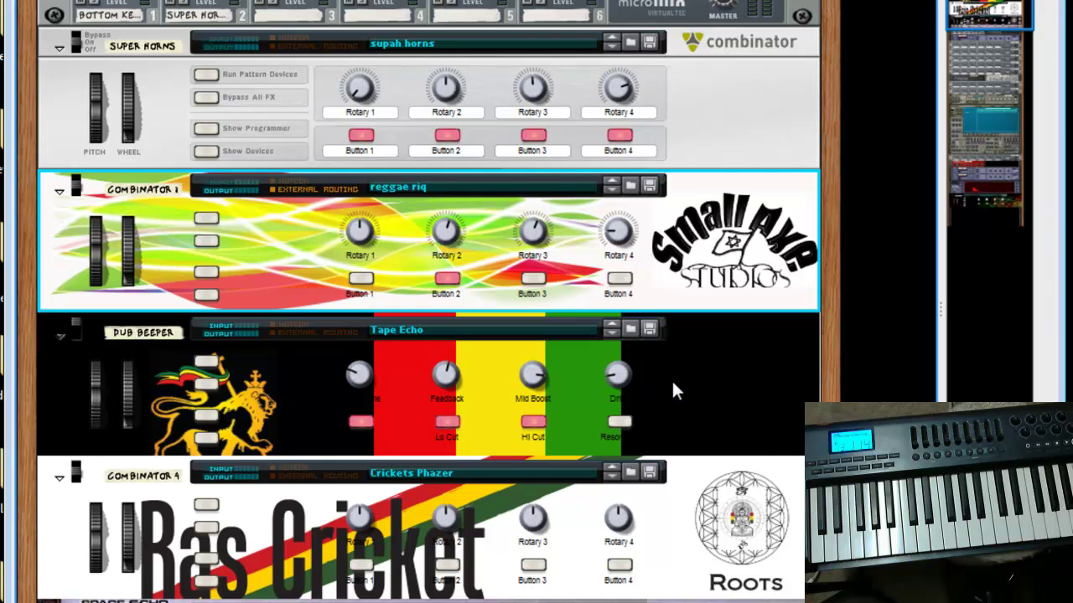
scroll(497, 364, up, 3)
scroll(415, 330, up, 1)
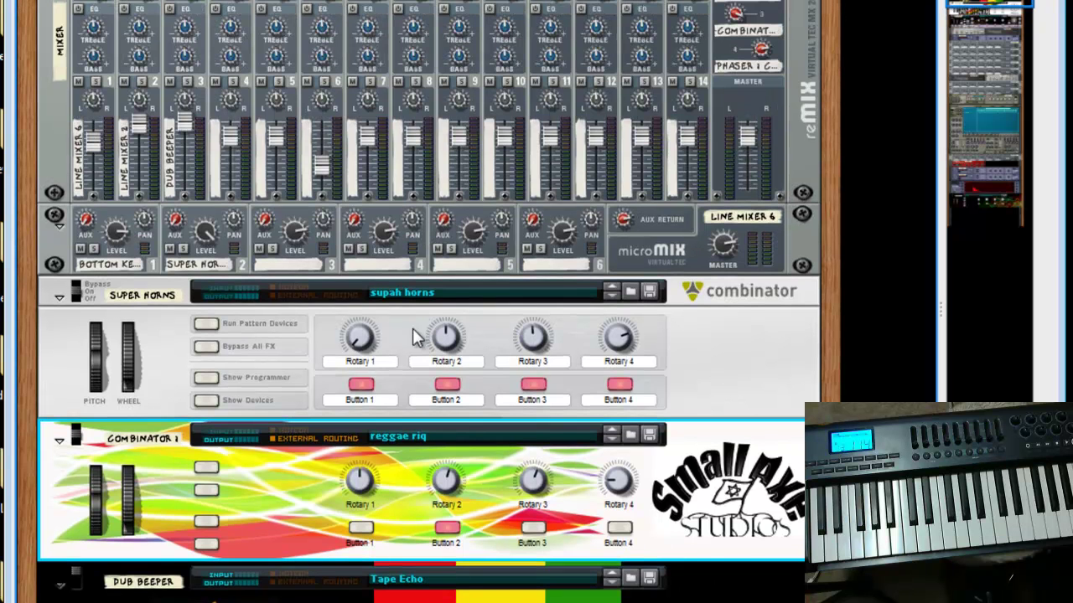
scroll(412, 329, up, 5)
scroll(369, 278, up, 3)
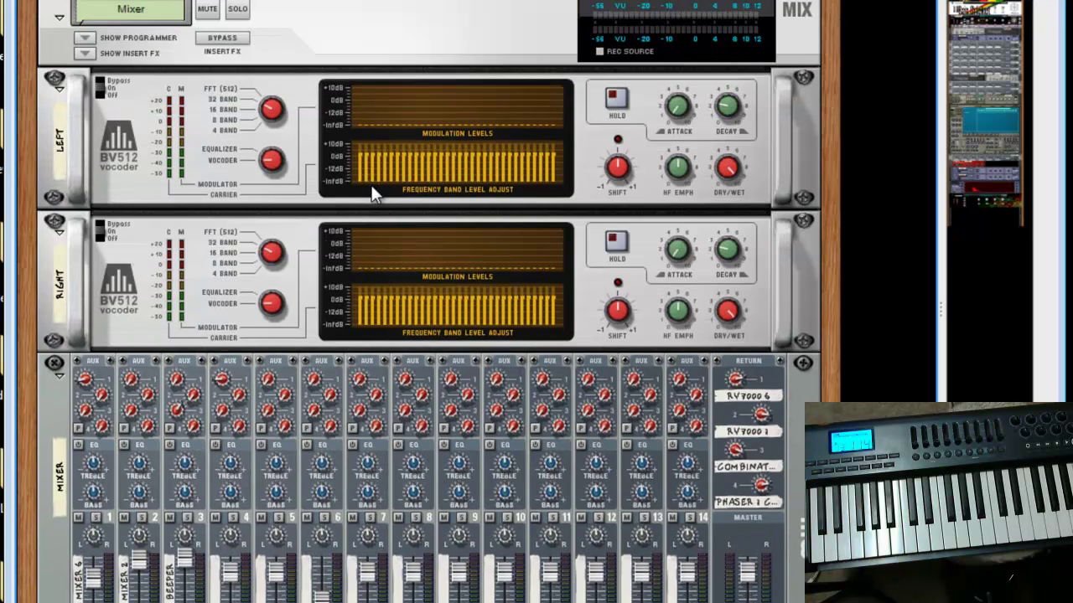
scroll(412, 250, up, 3)
scroll(434, 324, down, 3)
scroll(456, 288, down, 5)
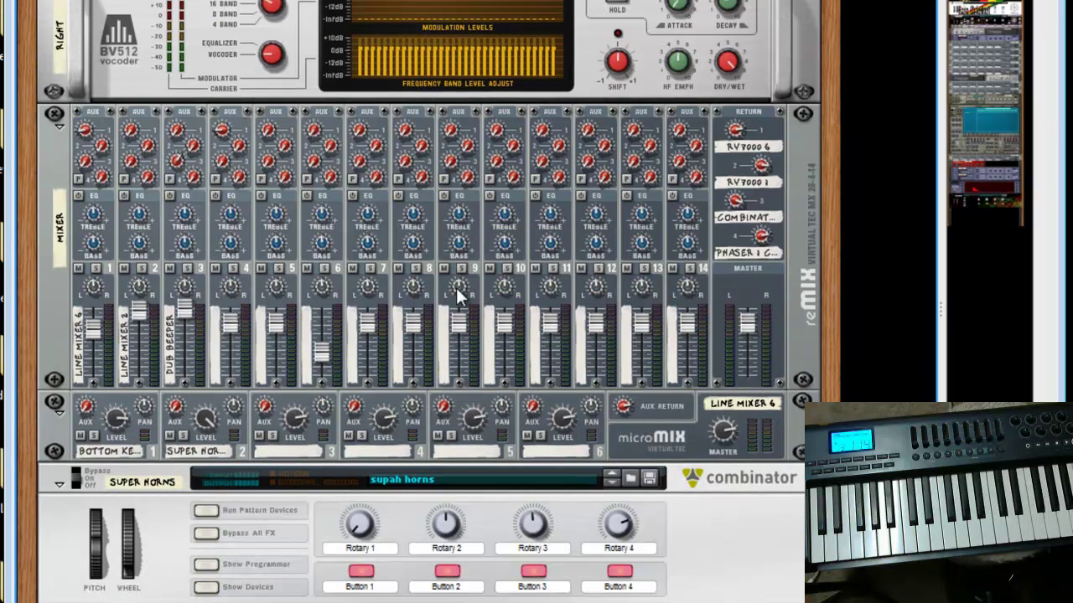
scroll(456, 292, down, 5)
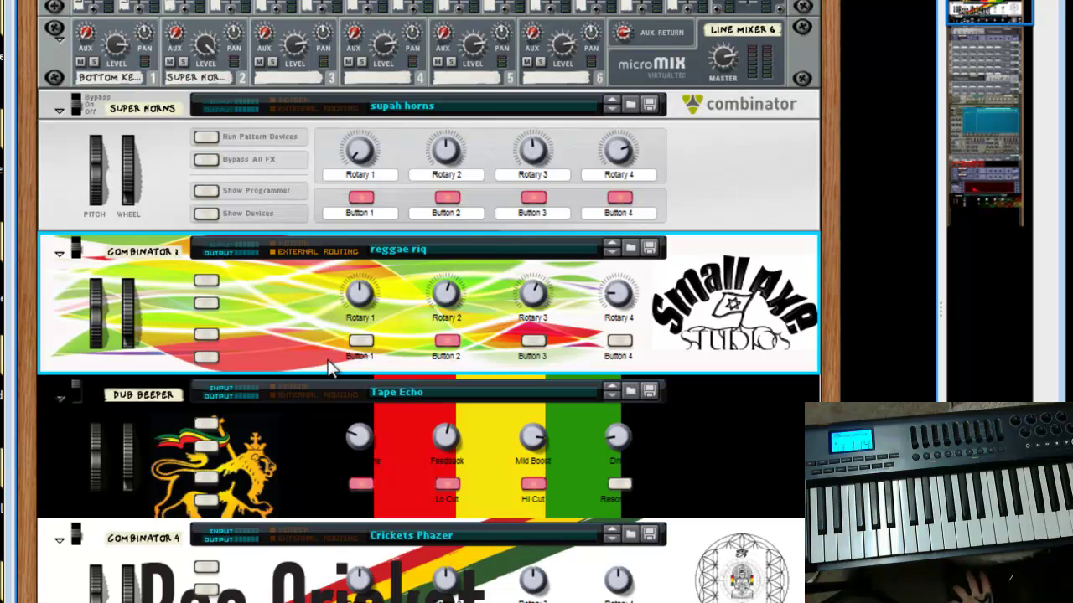
Reveal the devices inside the reggae riq combinator, hiding and showing them once more.
click(201, 359)
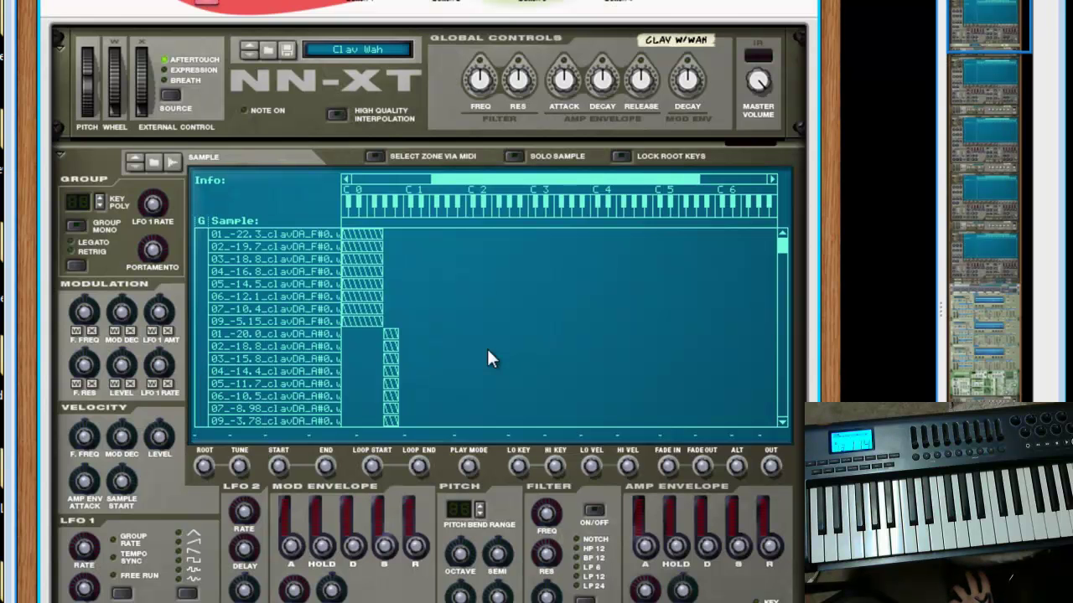
click(205, 8)
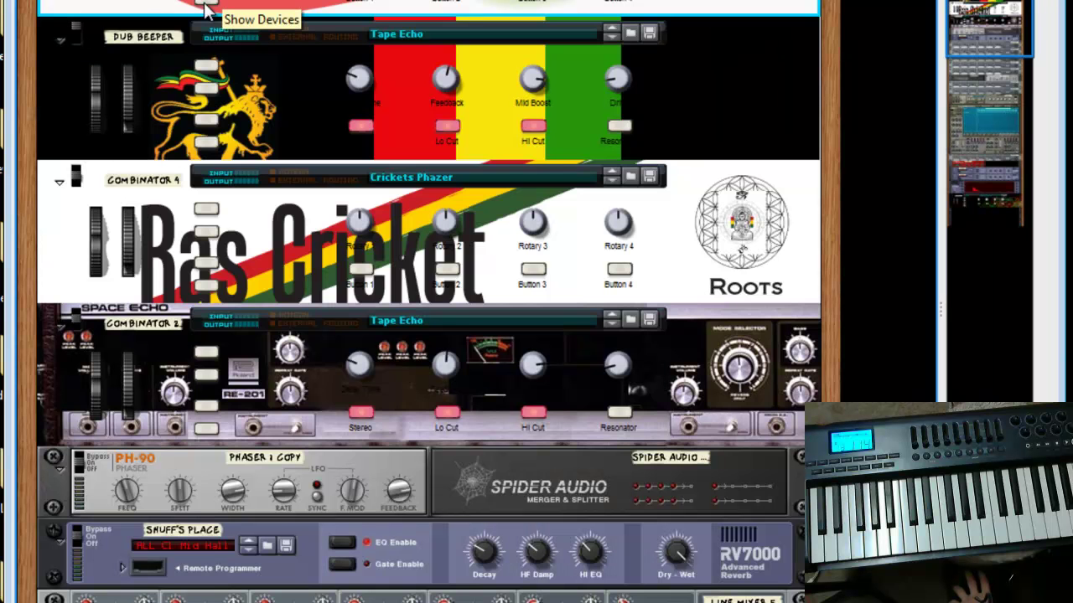
click(206, 7)
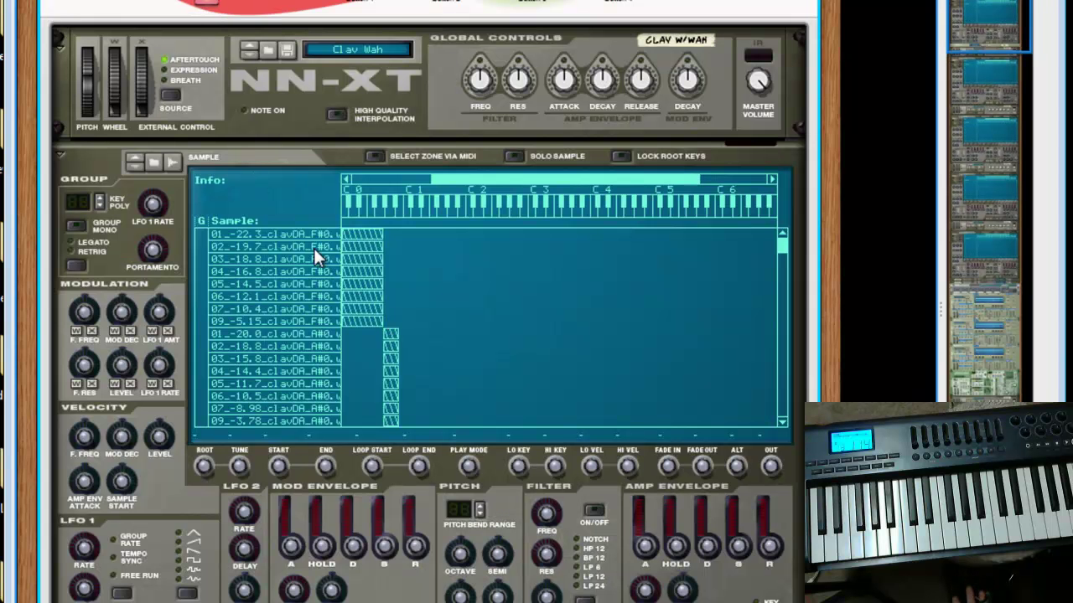
Tour the sampler devices below, returning to the Clav Wah NN-XT under the reggae riq combinator.
scroll(339, 237, down, 5)
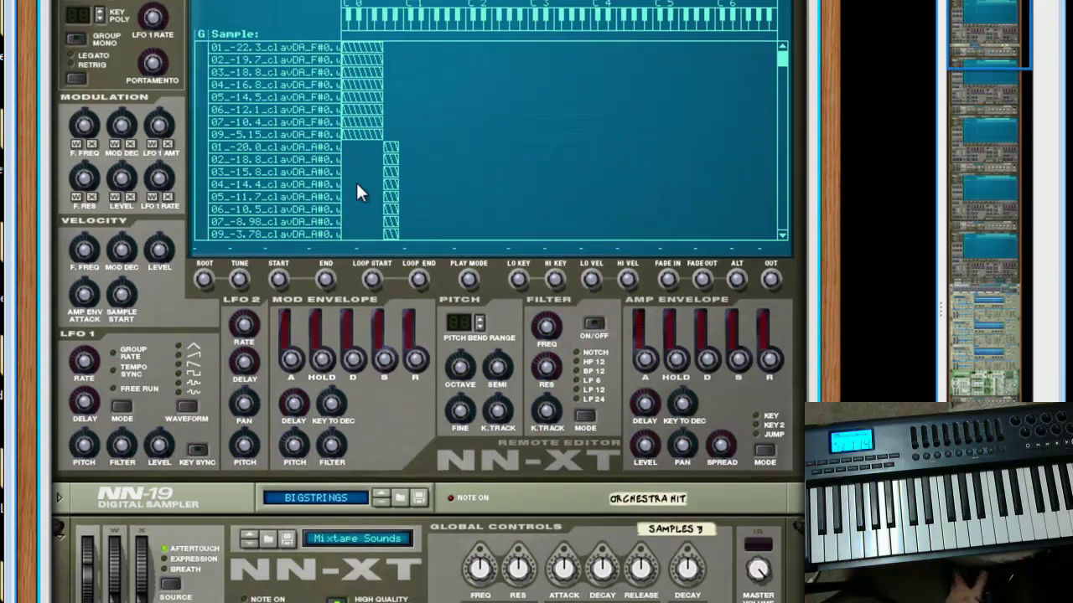
scroll(356, 186, down, 12)
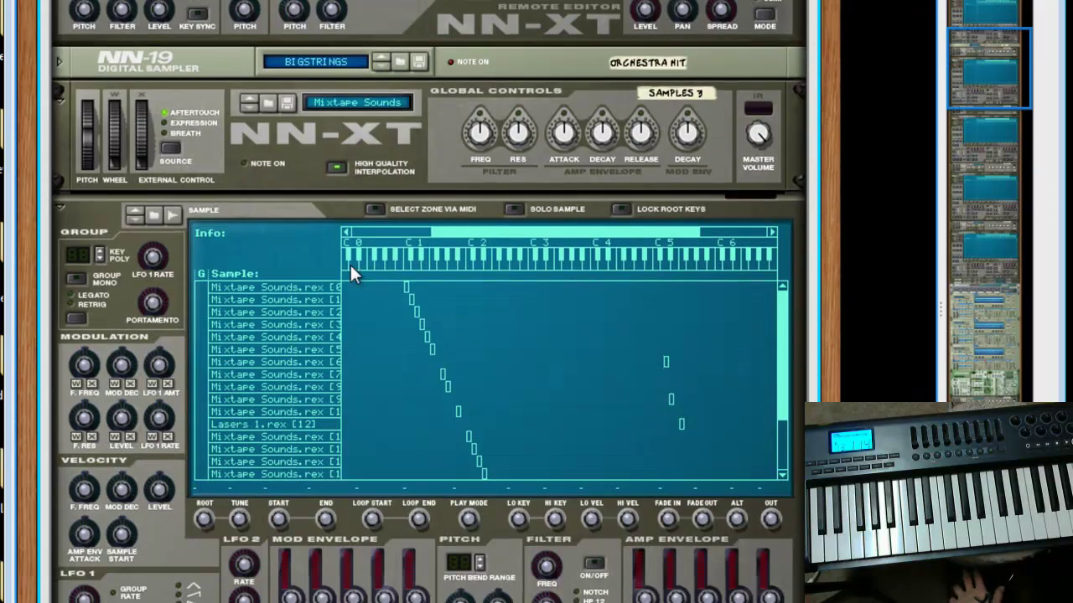
scroll(318, 205, down, 12)
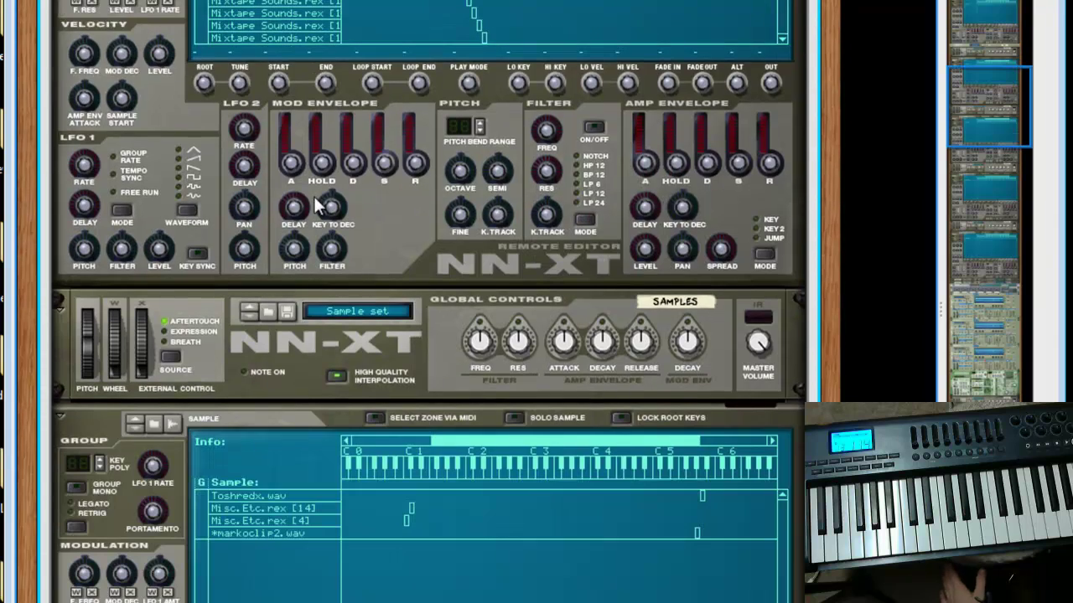
scroll(307, 329, down, 12)
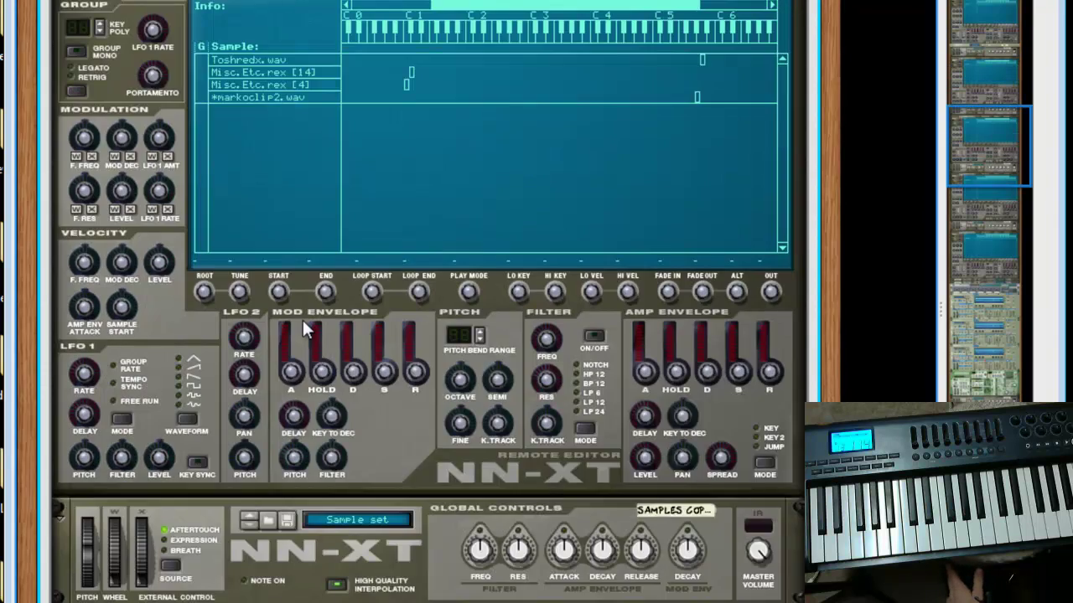
scroll(306, 329, down, 20)
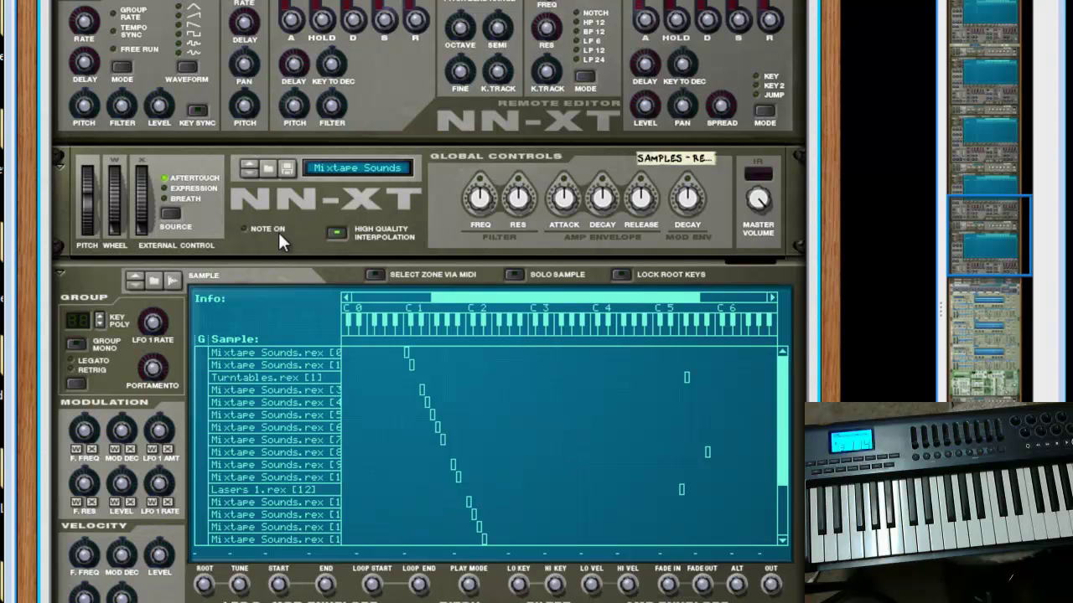
scroll(278, 232, down, 8)
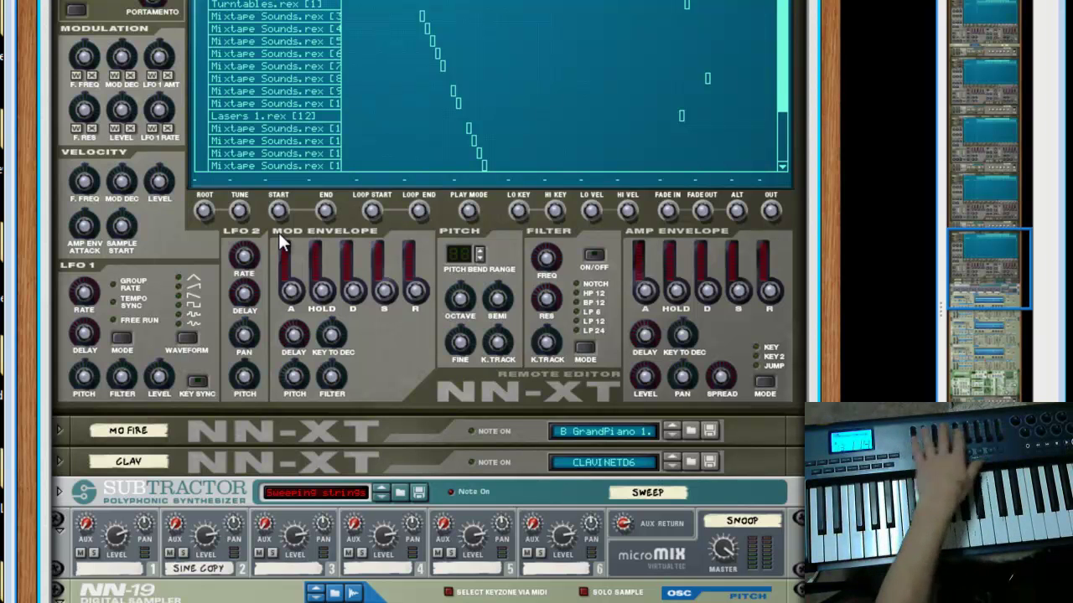
scroll(278, 232, up, 15)
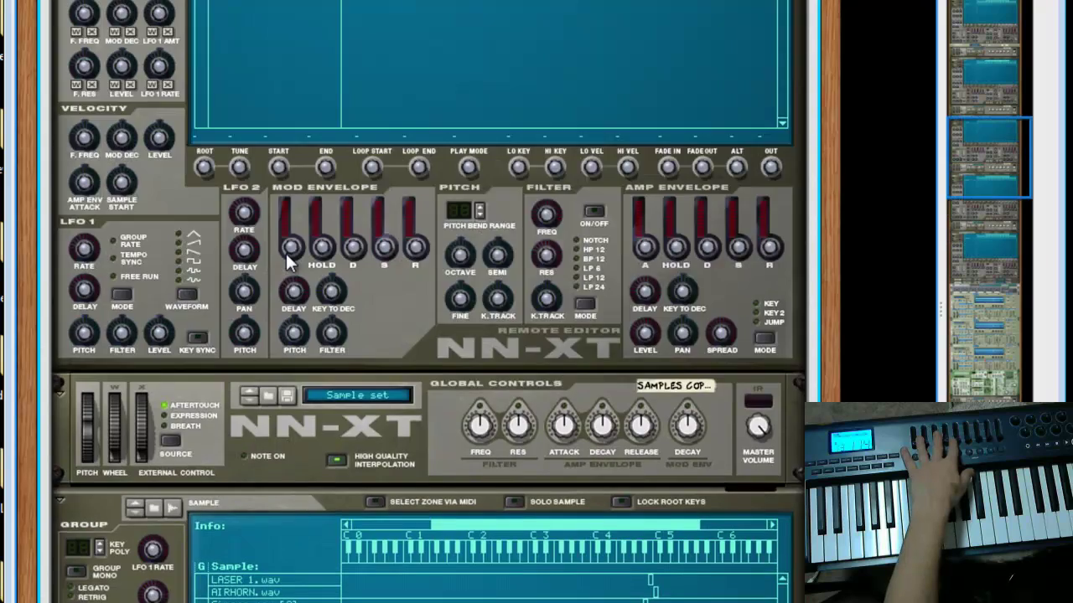
scroll(286, 253, up, 15)
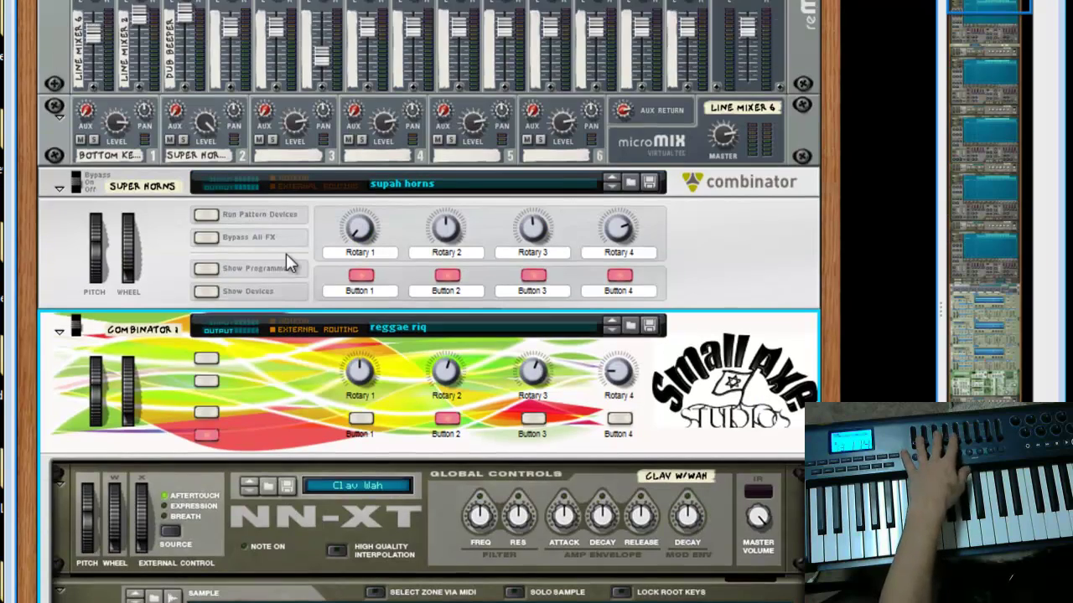
scroll(286, 253, down, 5)
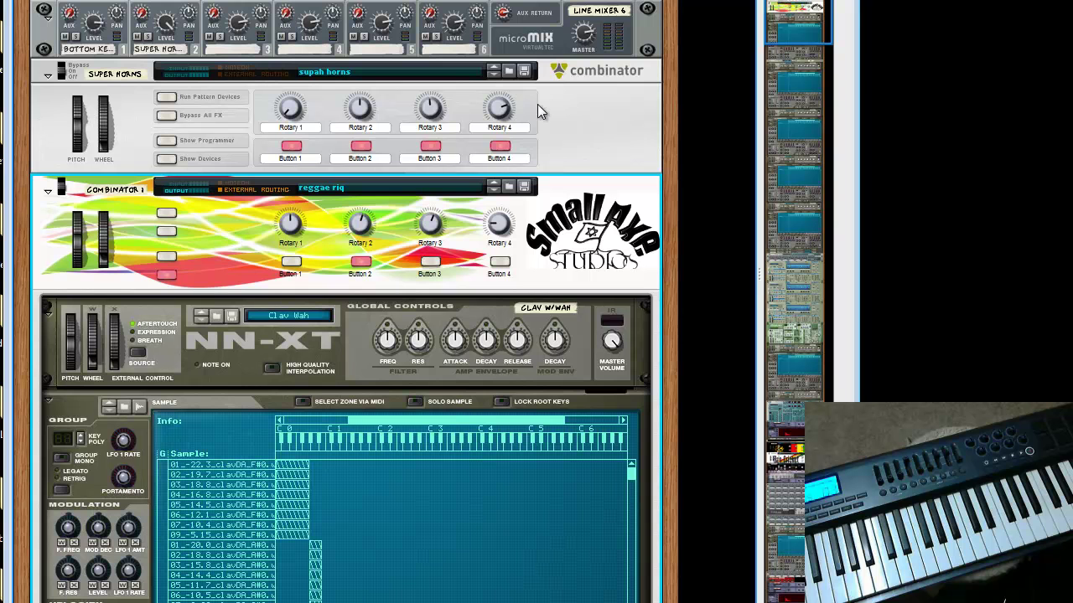
Scroll past the NN-XTs, NN-19s and Malström to the micromix mixers with Organ, Clav, Sine, Piano channels.
scroll(423, 160, down, 3)
scroll(419, 155, down, 15)
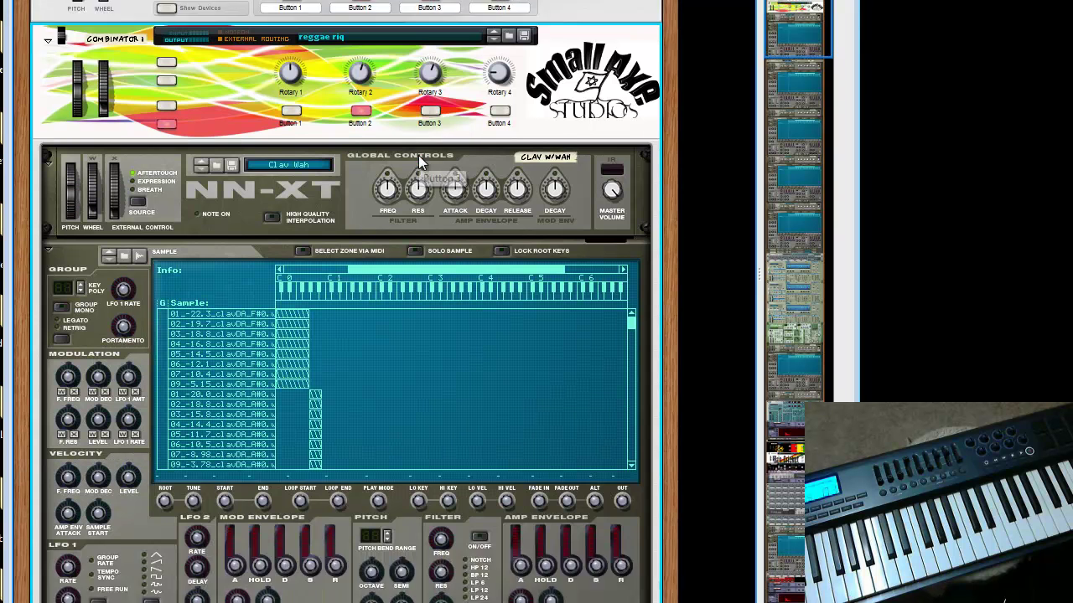
scroll(418, 155, down, 20)
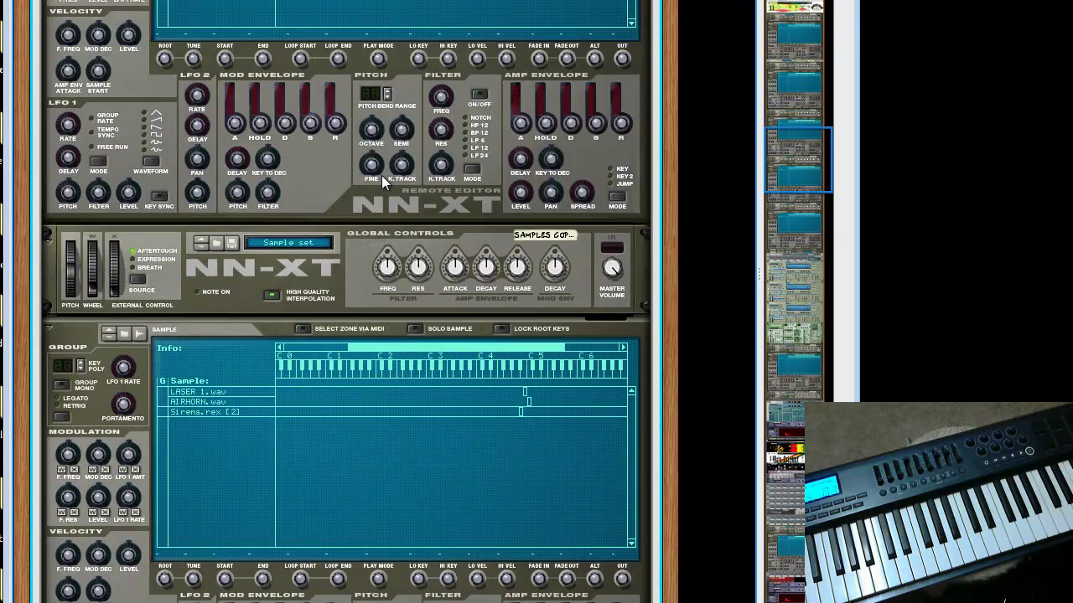
scroll(368, 179, up, 7)
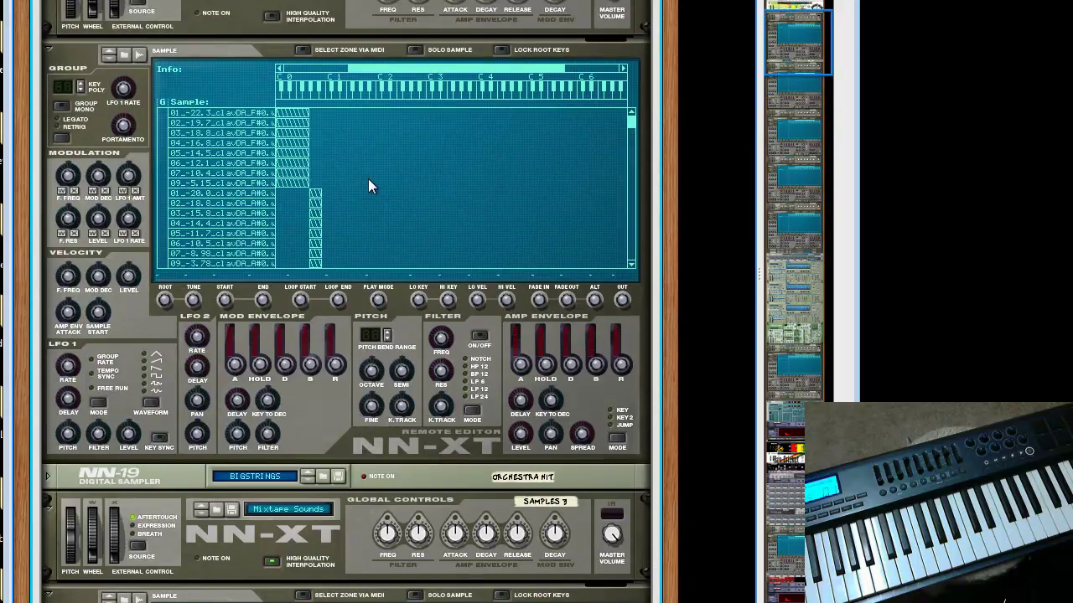
scroll(369, 201, down, 20)
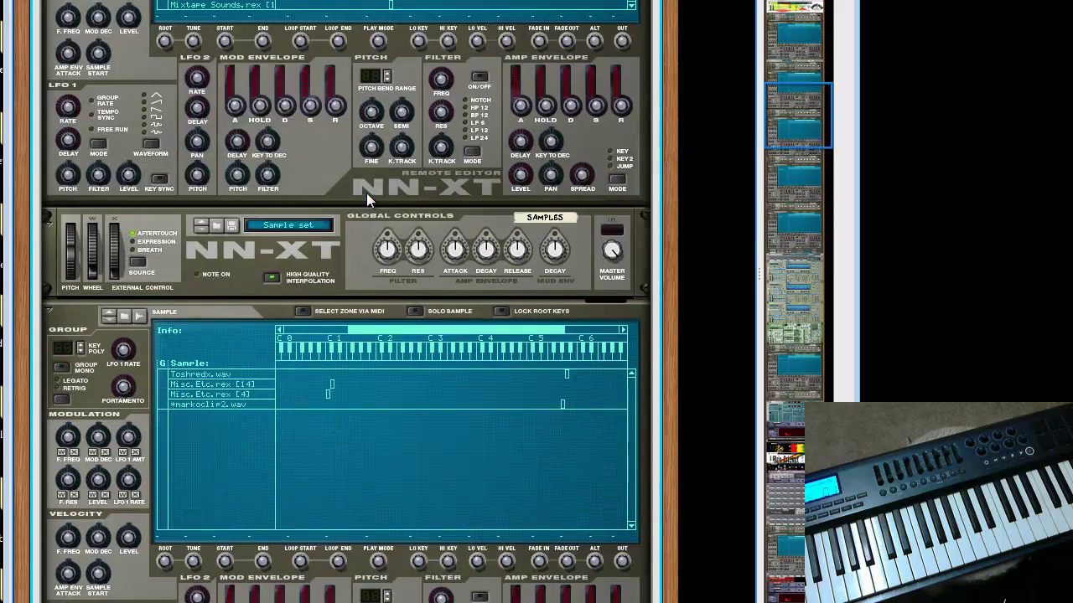
scroll(371, 220, down, 15)
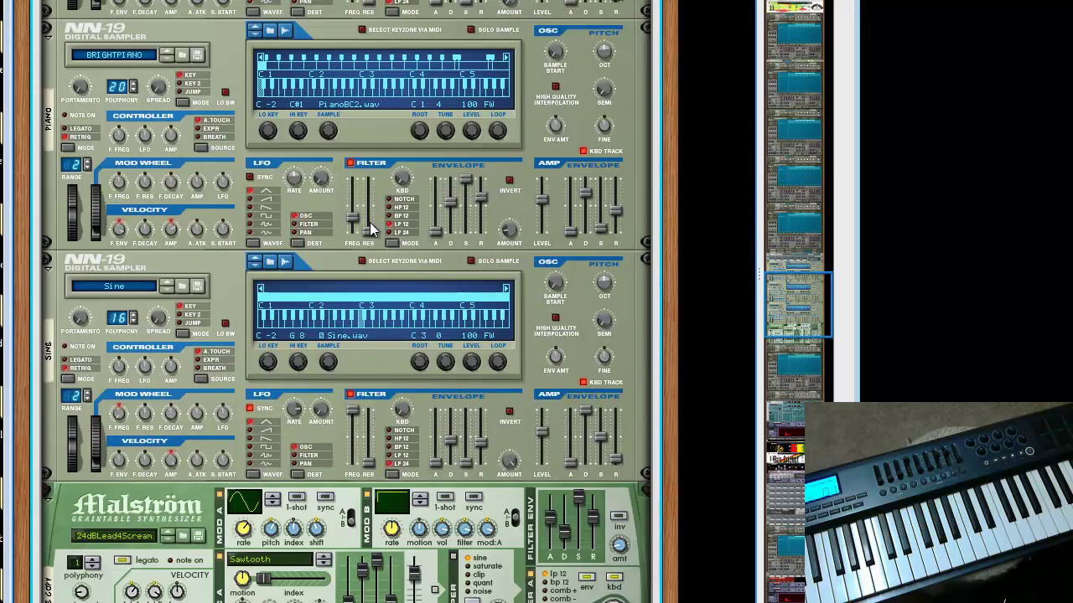
scroll(367, 226, down, 15)
scroll(365, 236, down, 10)
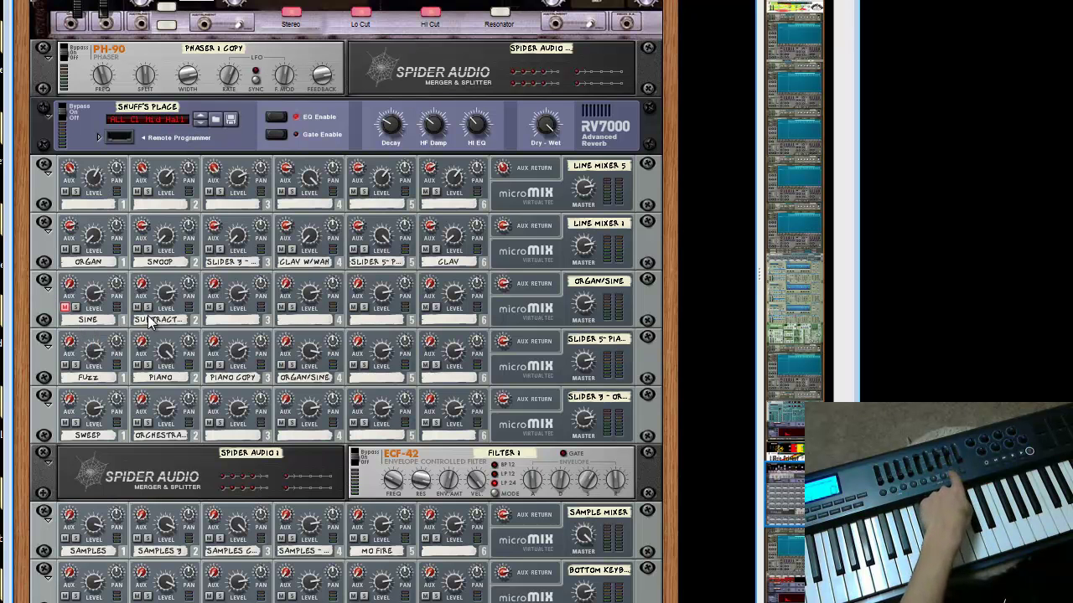
Open the reggae riq combinator's programmer and adjust the Key Mapping list and keyboard scroll positions.
scroll(151, 317, up, 15)
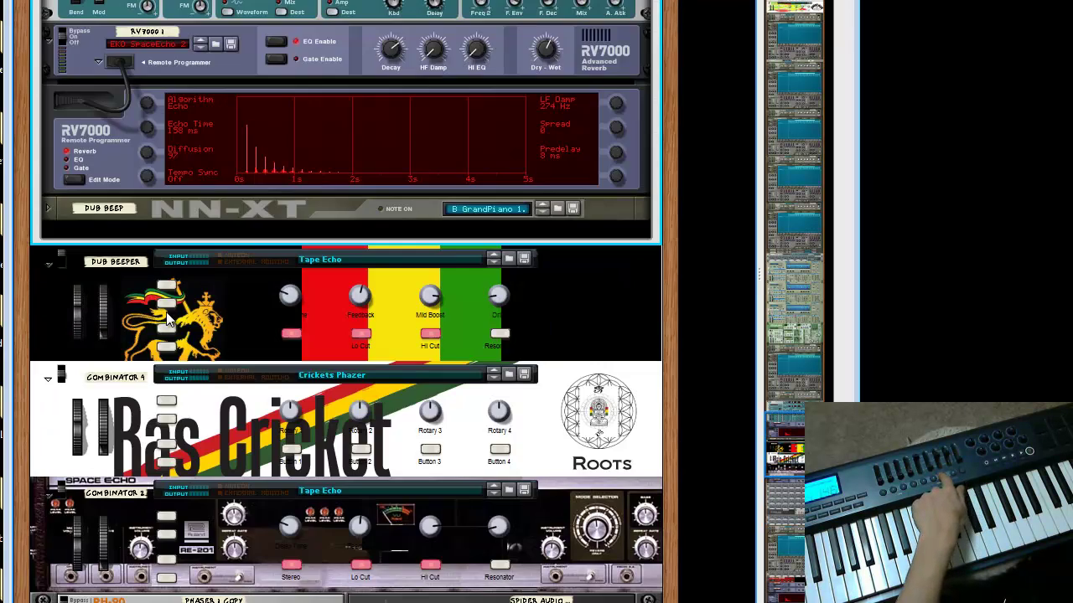
scroll(166, 312, up, 8)
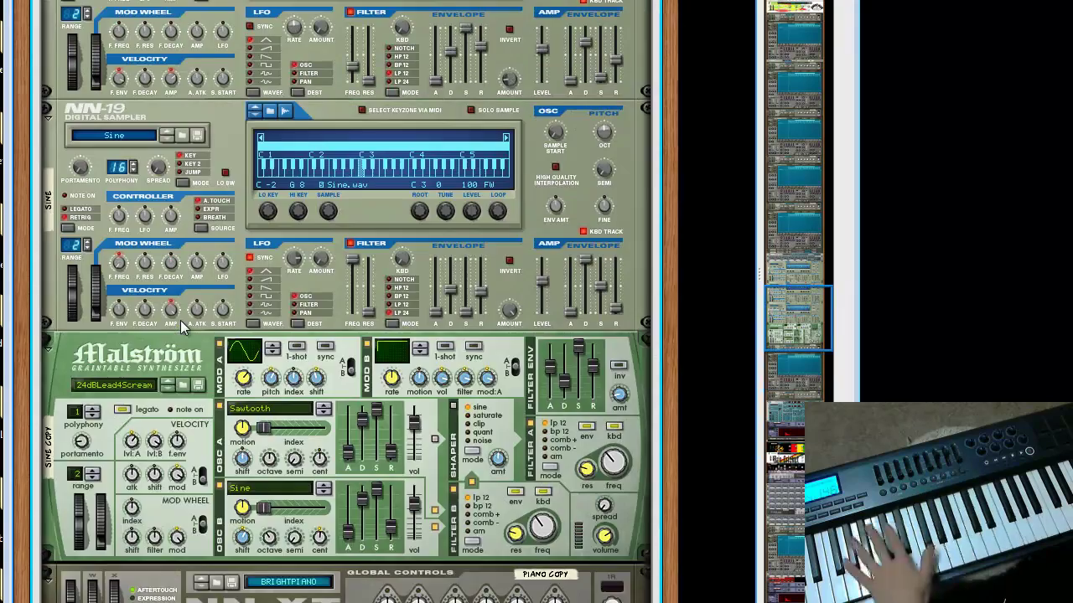
scroll(180, 320, up, 3)
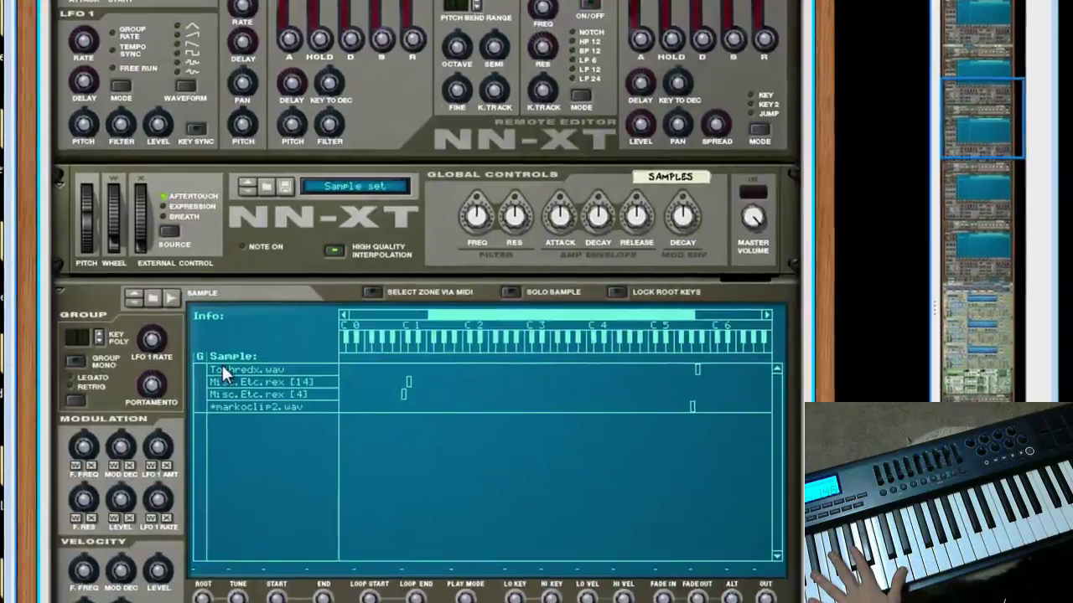
scroll(224, 367, up, 8)
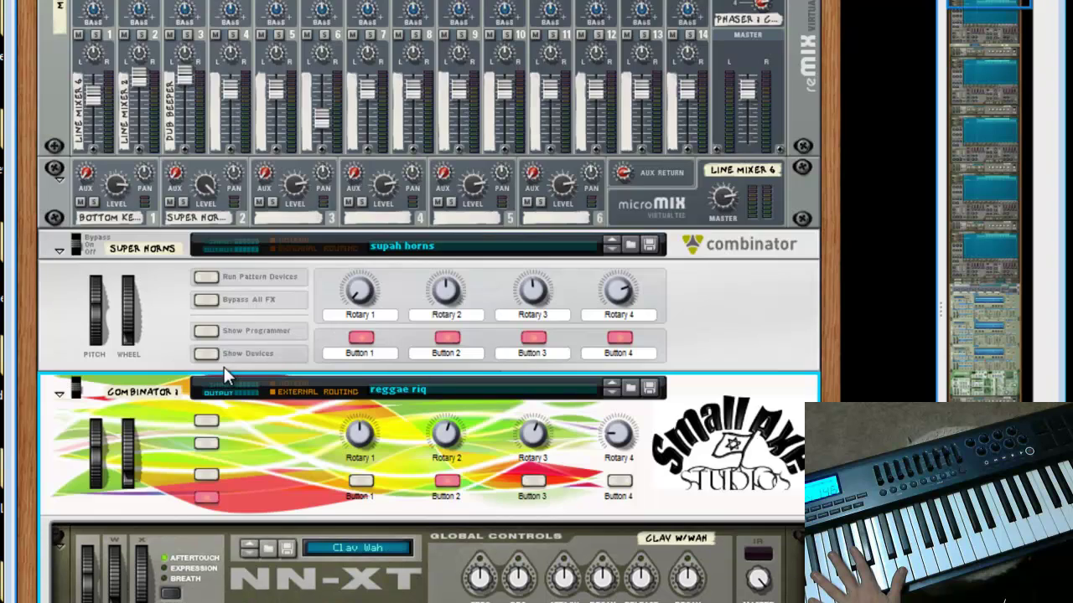
scroll(167, 251, down, 4)
click(208, 164)
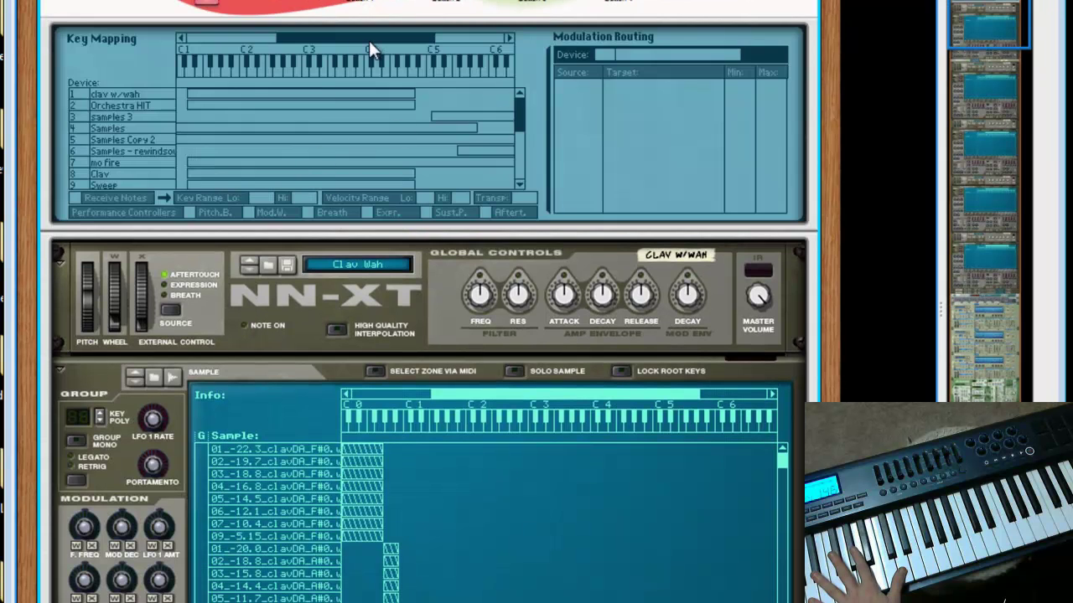
mouse_move(369, 40)
mouse_down()
mouse_move(281, 34)
mouse_move(389, 40)
mouse_move(363, 40)
mouse_up()
drag(523, 121, 522, 178)
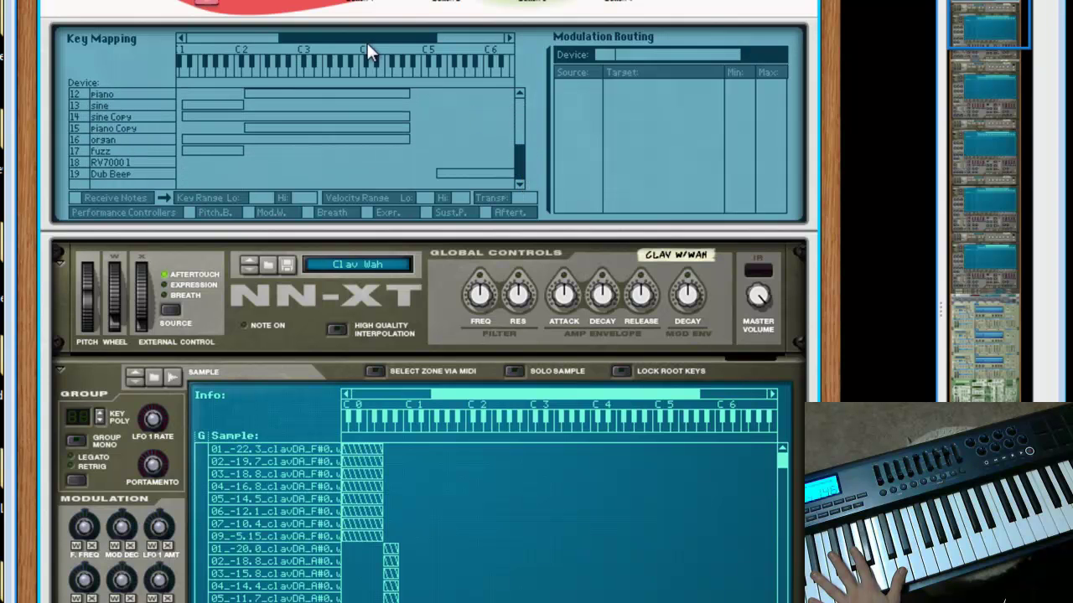
mouse_move(367, 44)
mouse_down()
mouse_move(335, 37)
mouse_move(354, 39)
mouse_up()
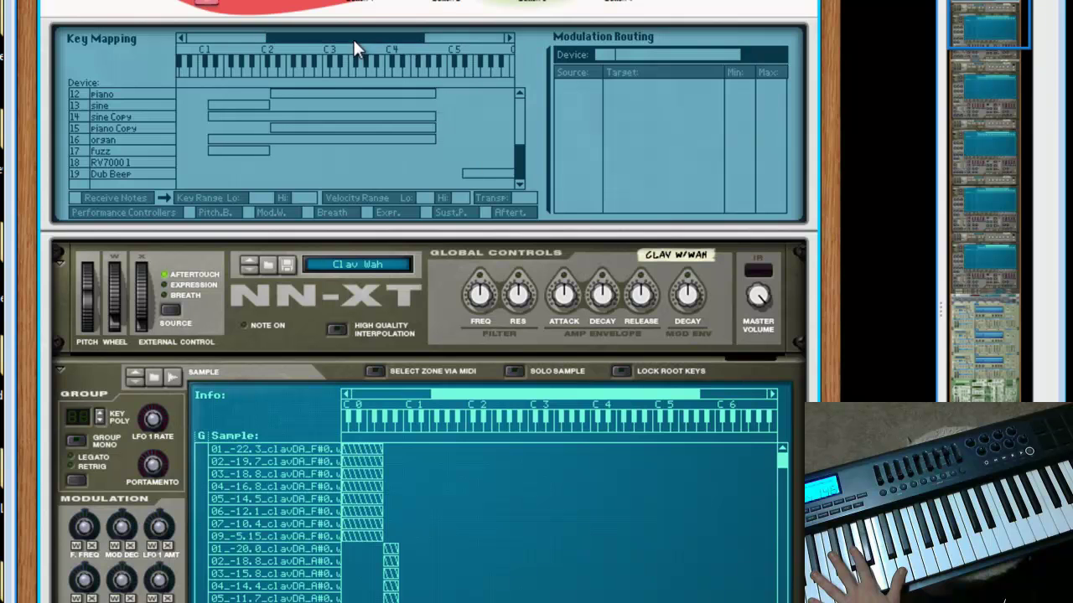
Inspect the key zones of sine Copy, sine, organ (D1–A4, transpose 12) and fuzz (D1–C#2).
click(113, 118)
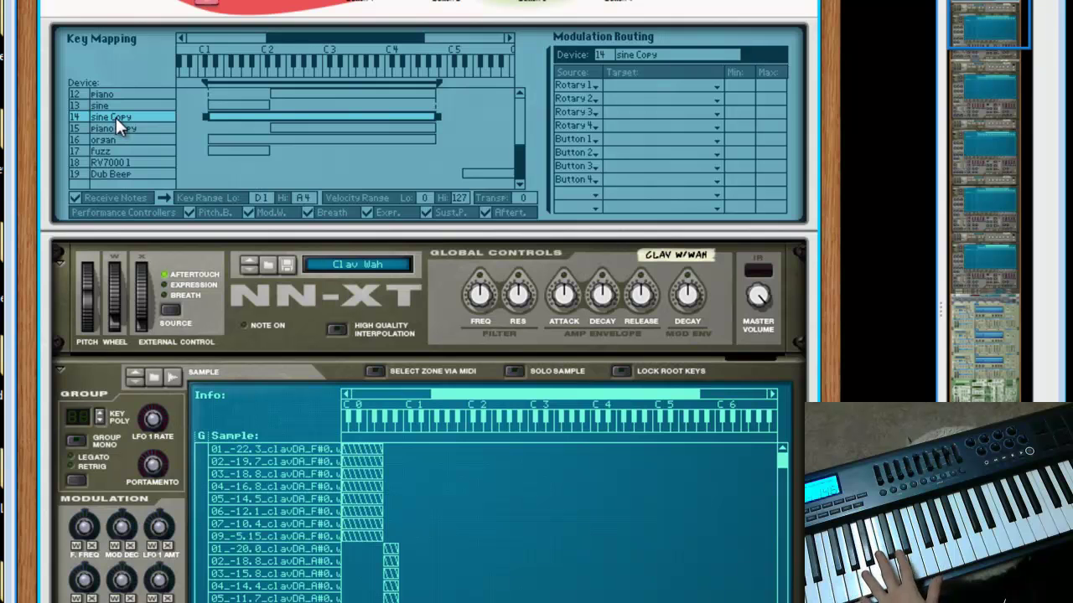
click(110, 104)
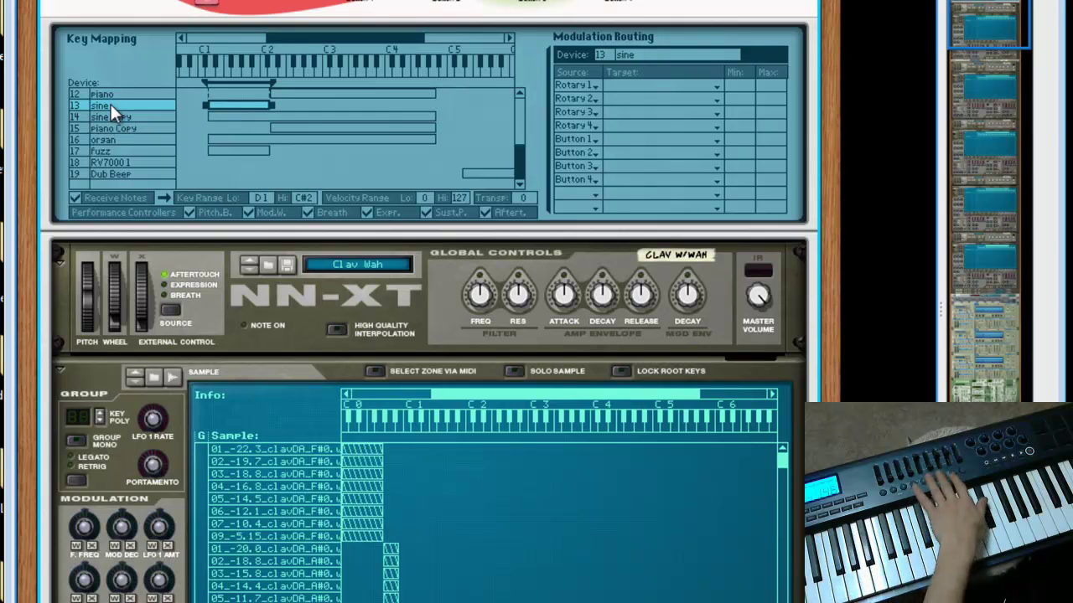
click(103, 141)
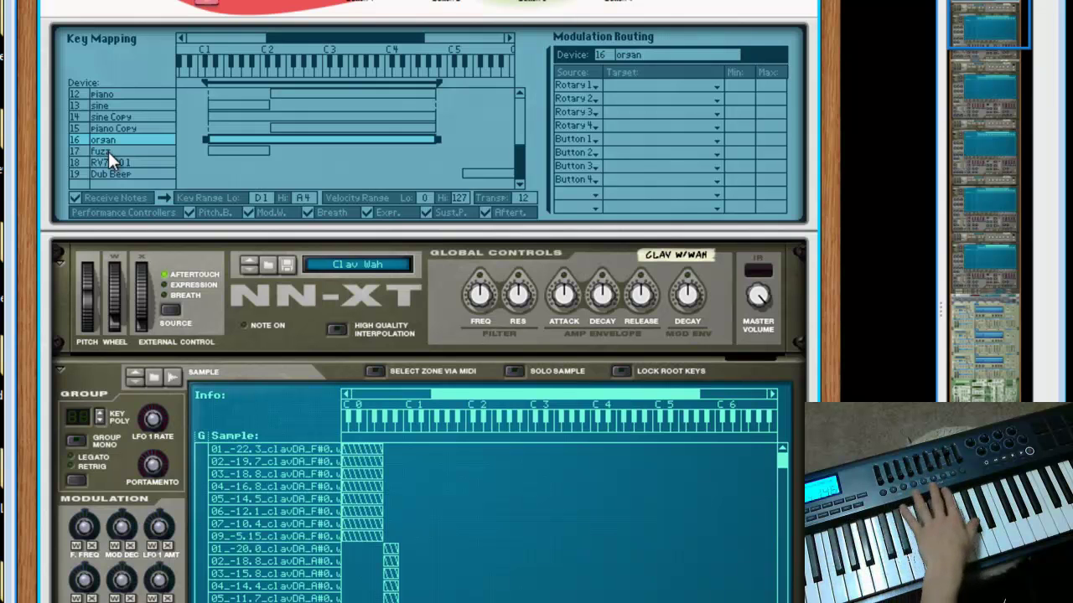
click(117, 153)
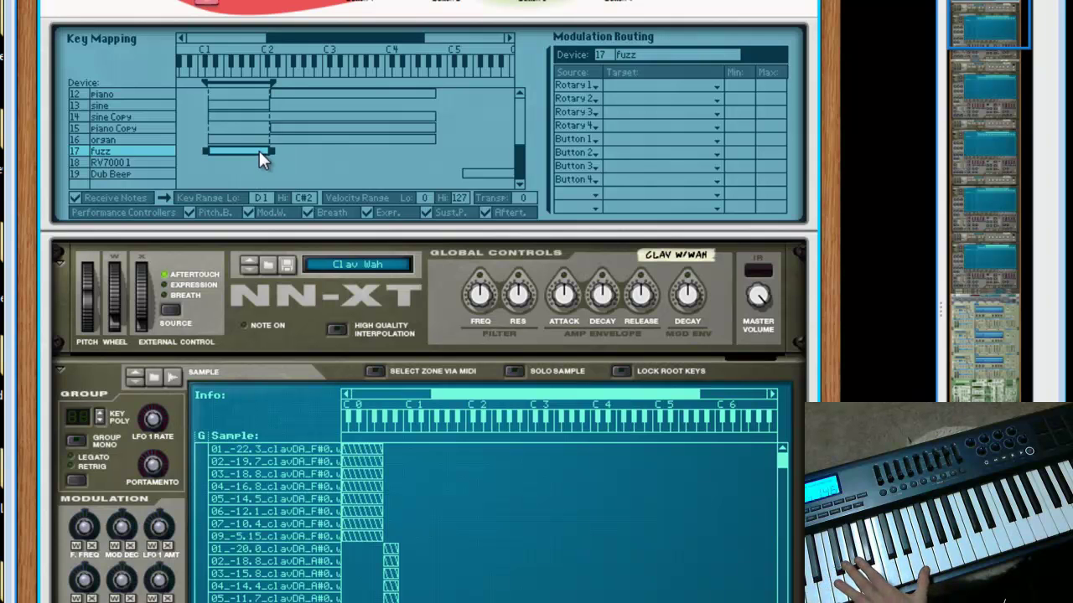
Scroll up to the Key Mapping list's upper devices, Clav through SubTractor 2, with the keyboard at C0–C4.
scroll(344, 201, up, 3)
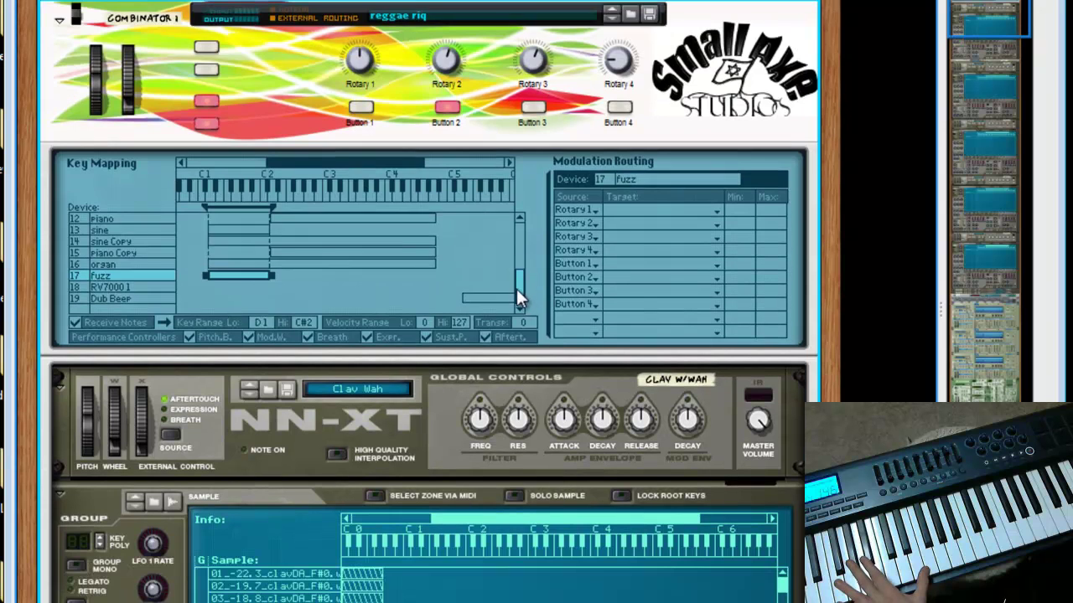
drag(516, 288, 520, 250)
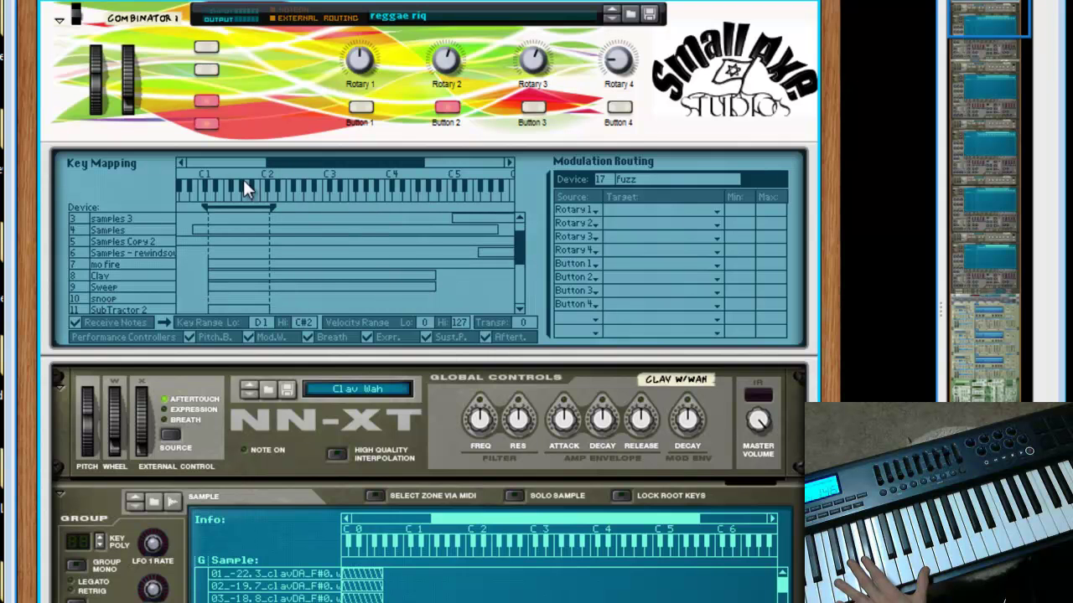
mouse_move(293, 165)
mouse_down()
mouse_move(404, 167)
mouse_move(264, 165)
mouse_move(286, 161)
mouse_up()
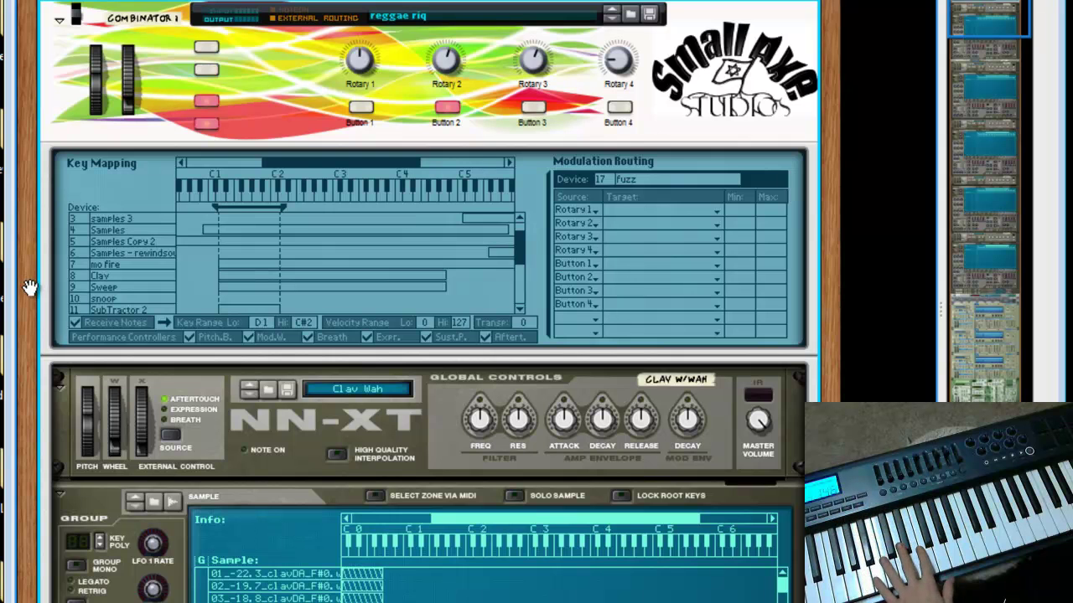
Scroll down past the NN-XT, NN-19, Malström and Subtractor to the Dub Beeper and Crickets Phazer combinators.
scroll(154, 250, down, 15)
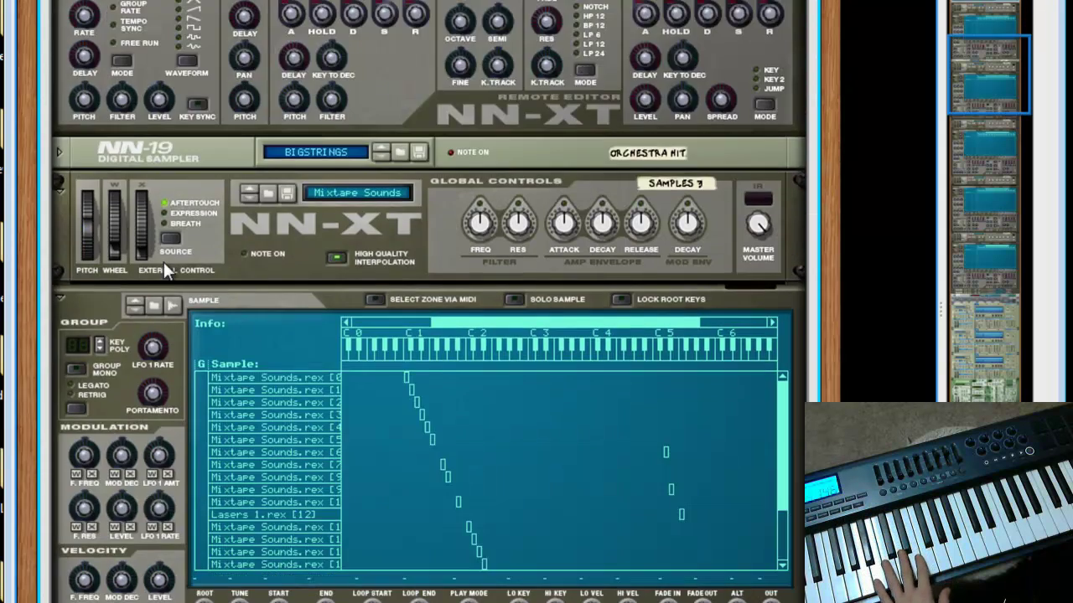
scroll(165, 265, down, 15)
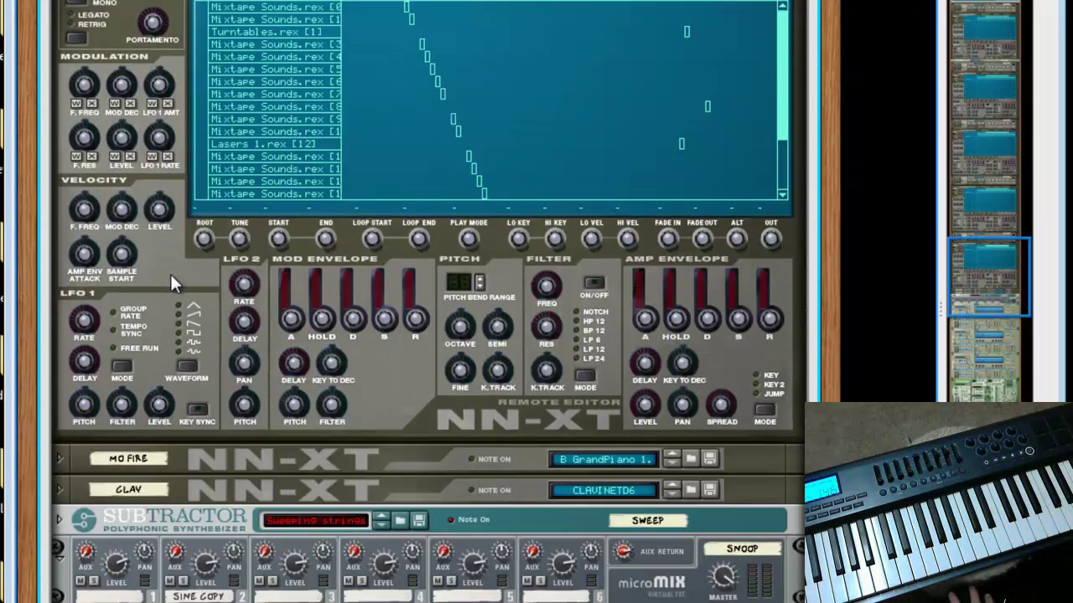
scroll(285, 295, down, 15)
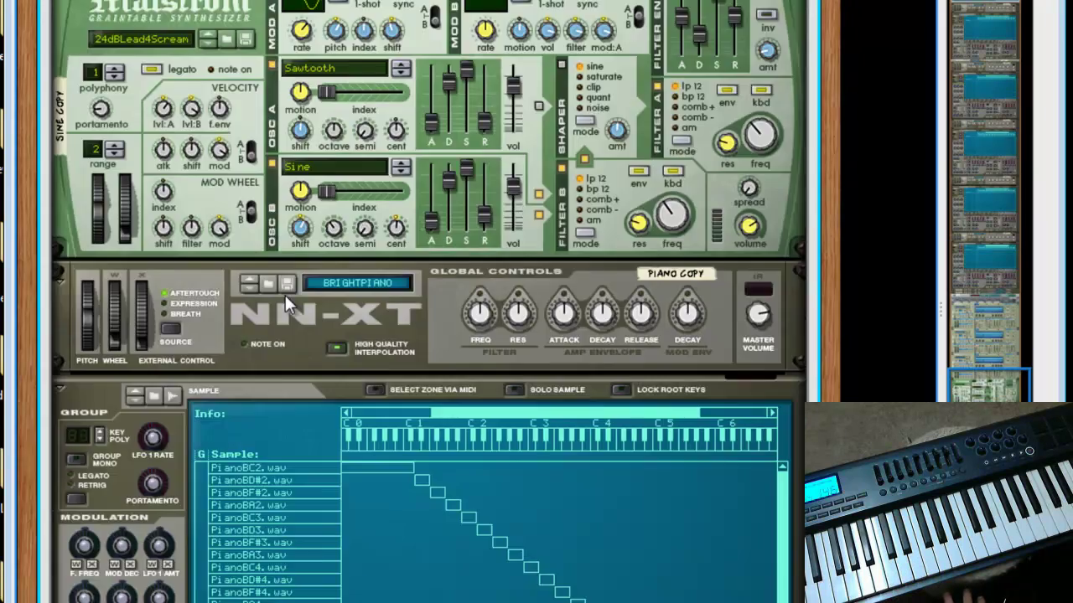
scroll(285, 295, down, 15)
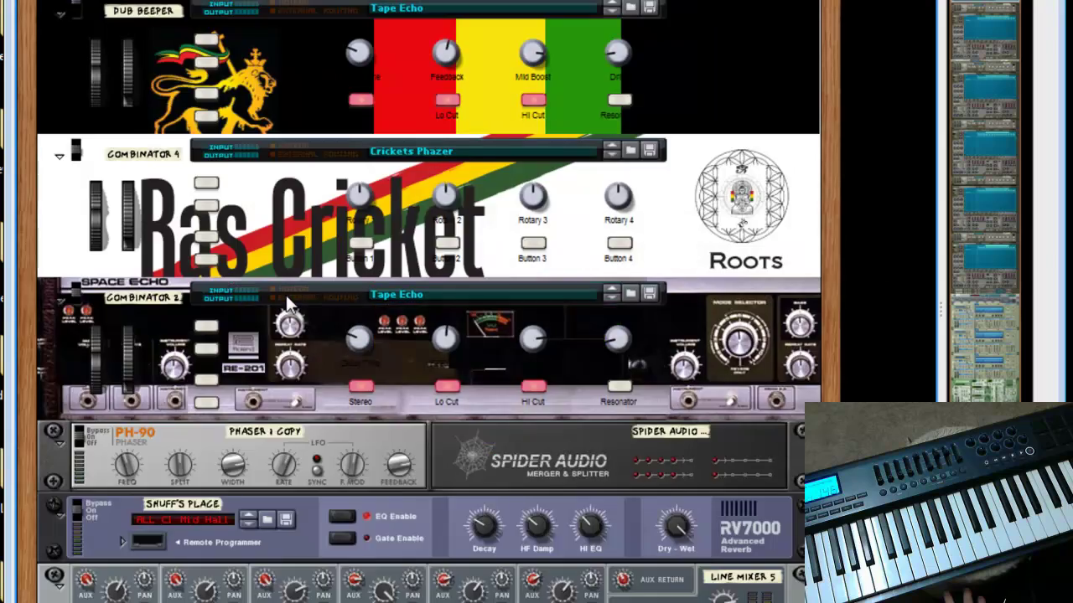
scroll(286, 295, down, 8)
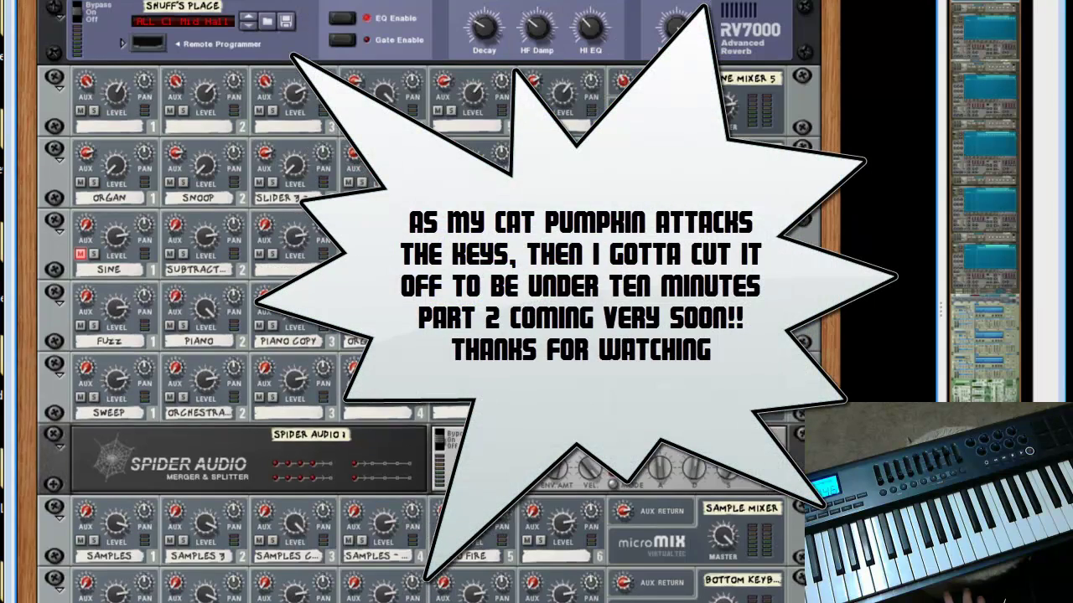